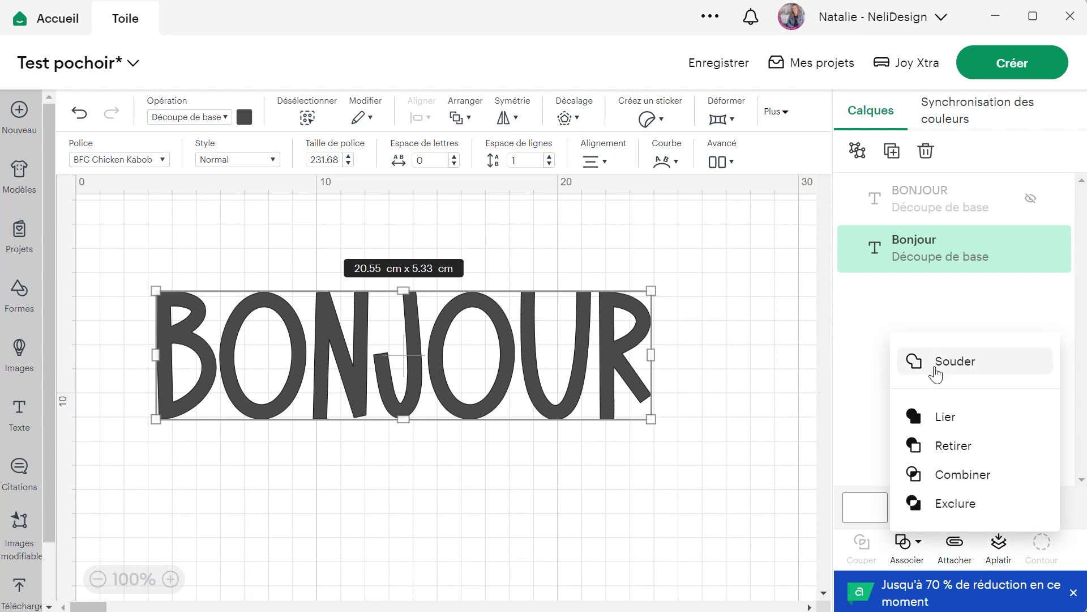
Weld the upper BONJOUR text set in BFC Chicken Kabob and check its cut contours without hiding any
click(936, 362)
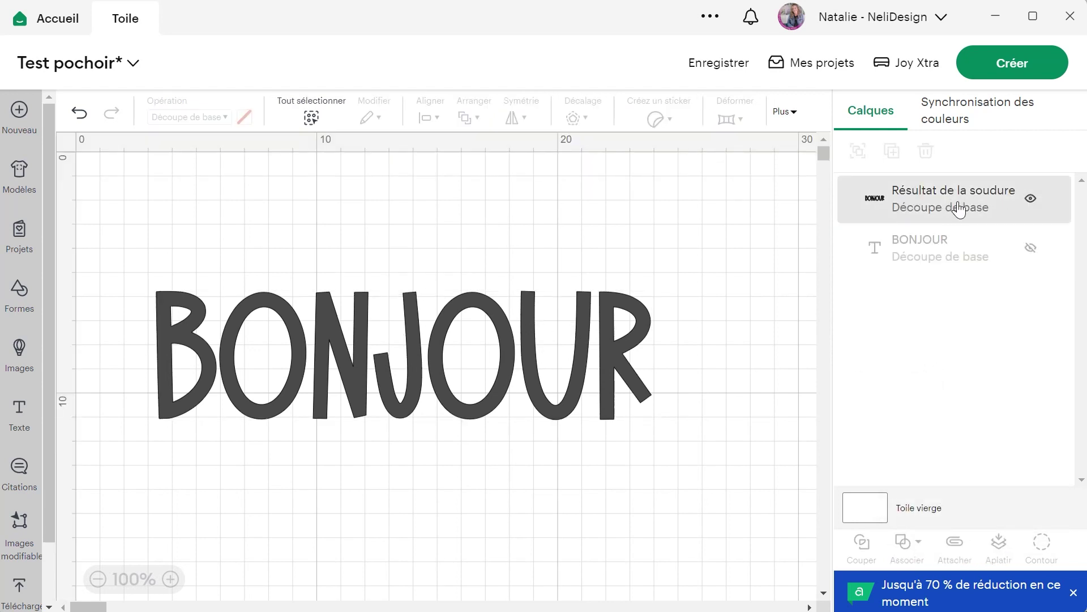
click(504, 365)
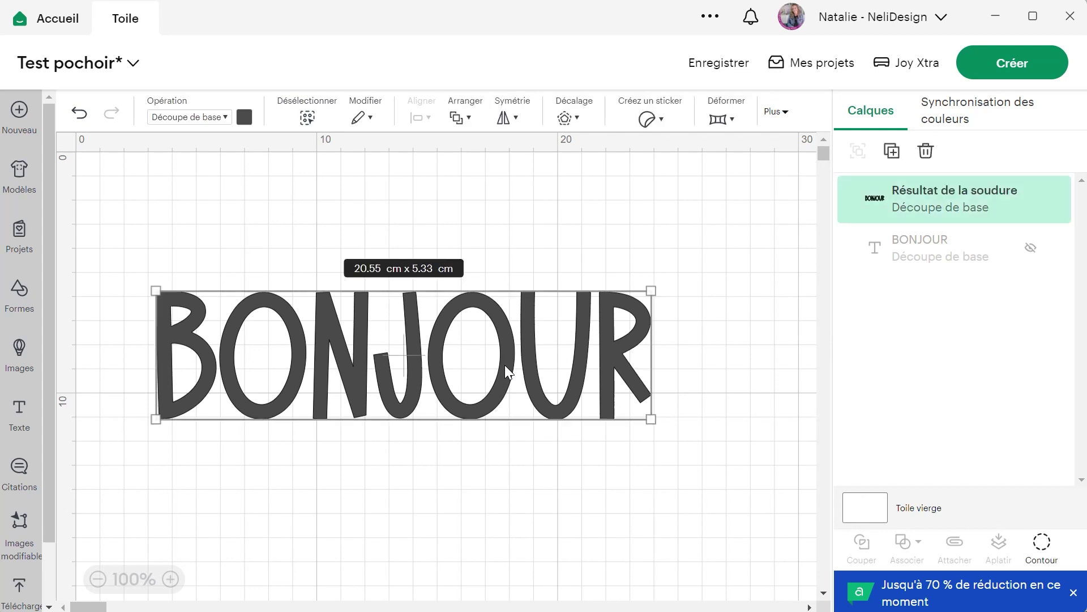
click(1044, 548)
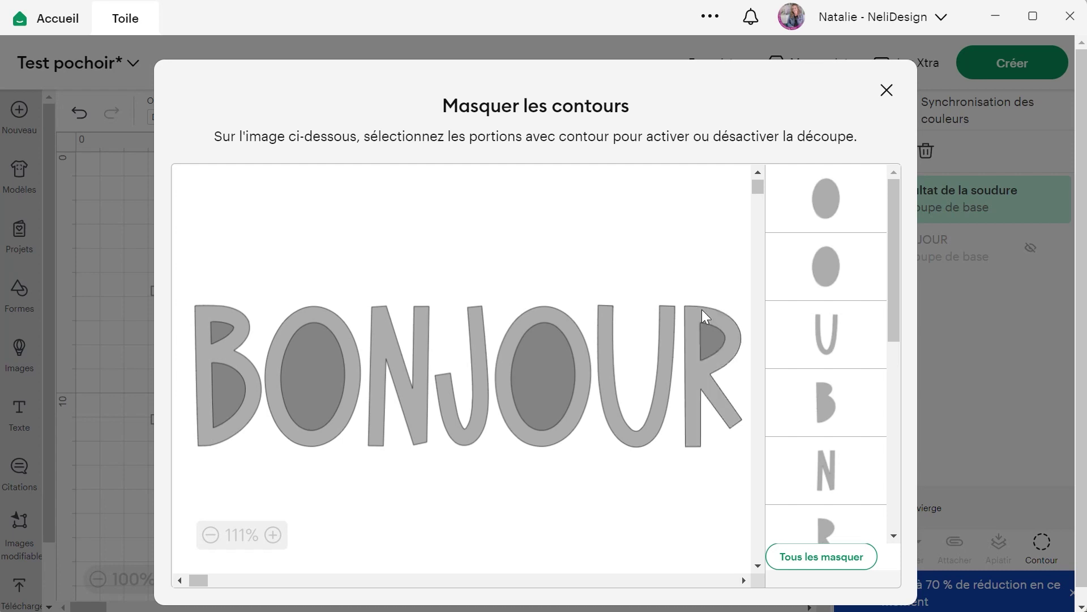
click(887, 90)
Show the hidden BFC Couture Stencil BONJOUR, move it below the first word and weld it
click(1027, 254)
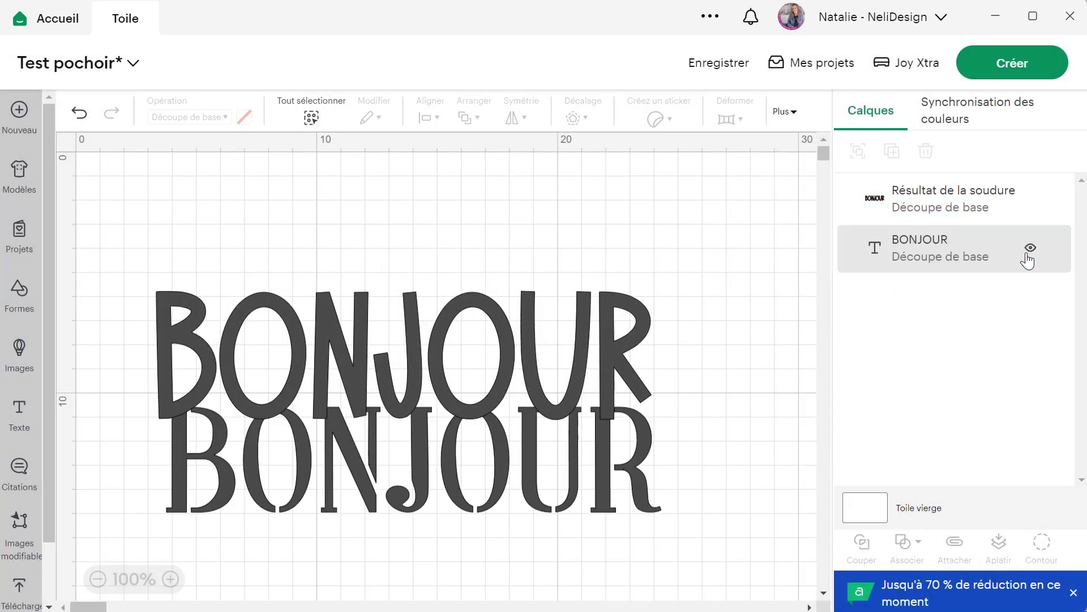
drag(546, 468, 530, 513)
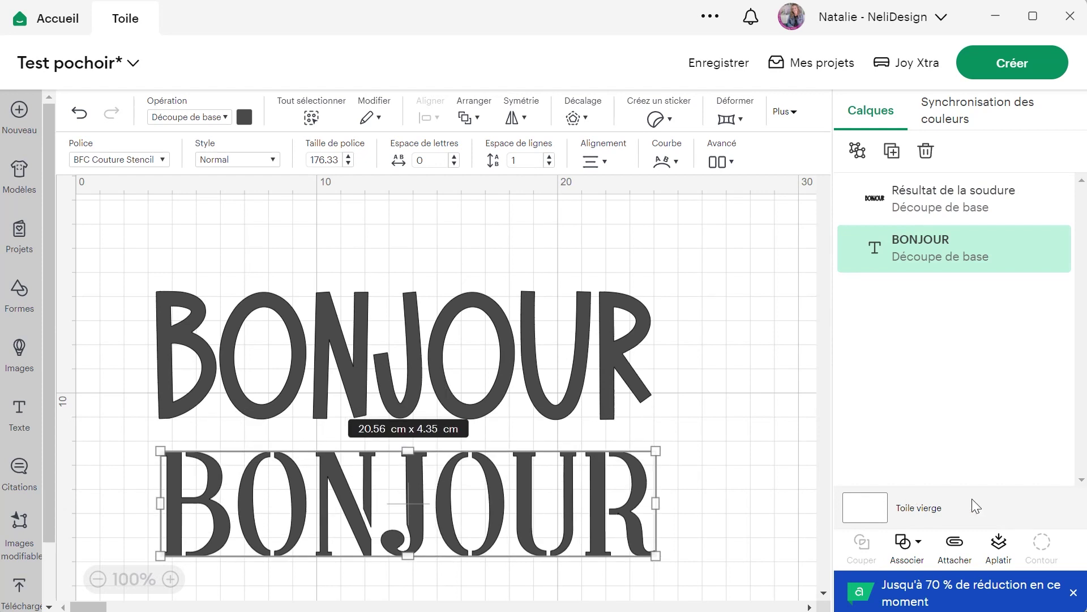
click(906, 543)
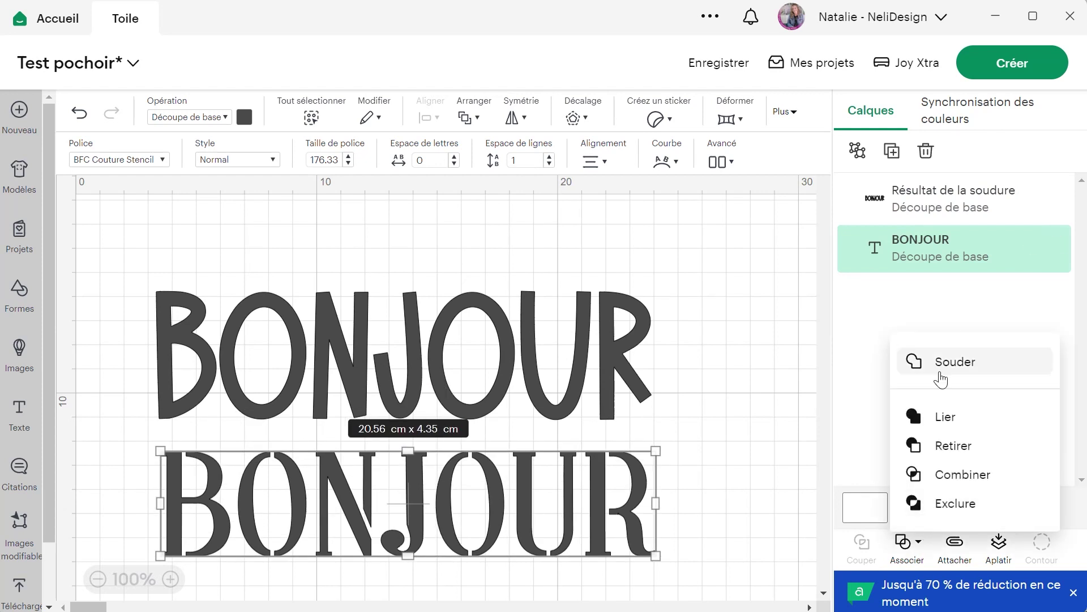
click(940, 375)
Examine the cut contours of the welded stencil-font BONJOUR
click(631, 467)
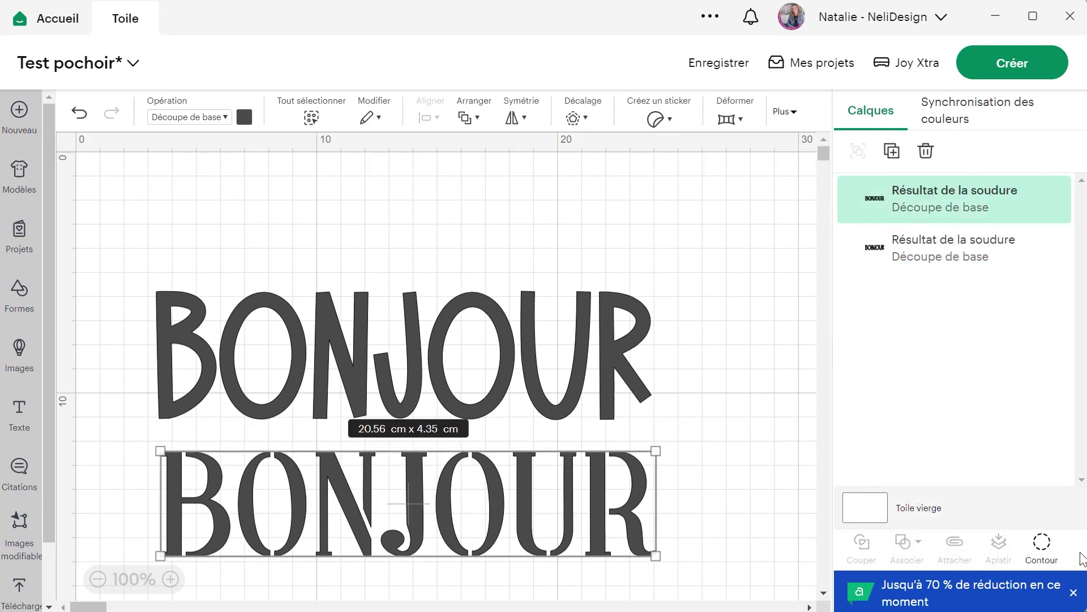
click(1052, 546)
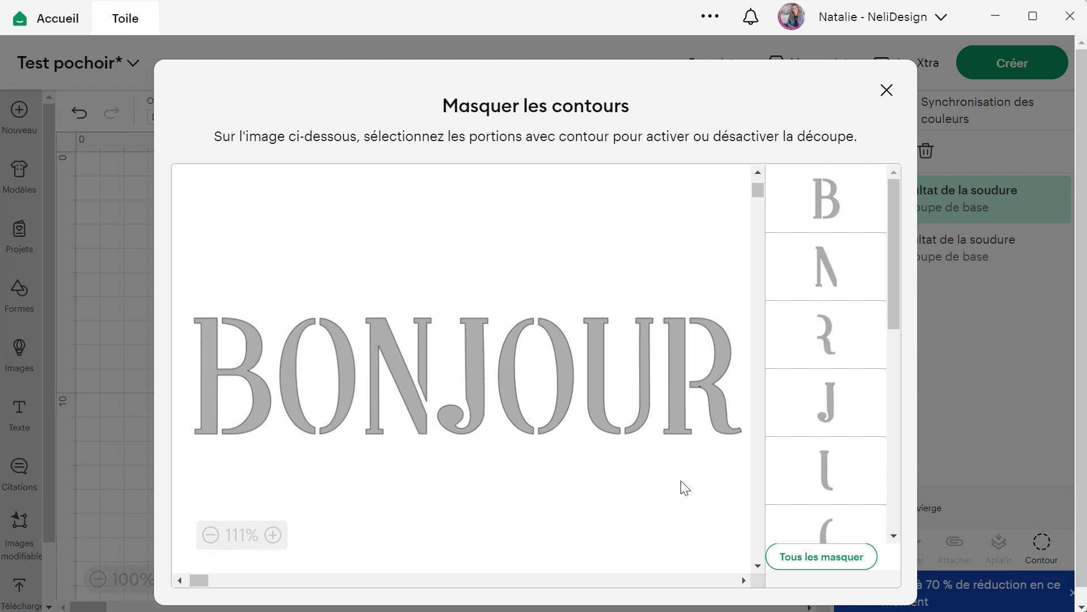
click(887, 90)
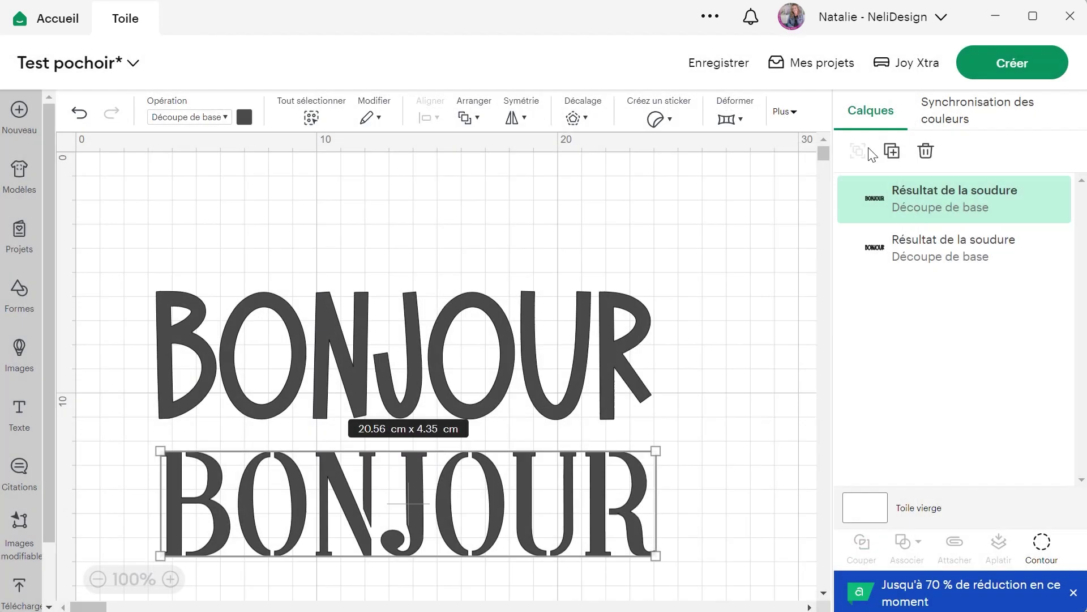
Hide the welded stencil-font word and move the remaining BONJOUR slightly higher on the canvas
click(580, 379)
click(637, 467)
click(1032, 199)
drag(580, 369, 596, 339)
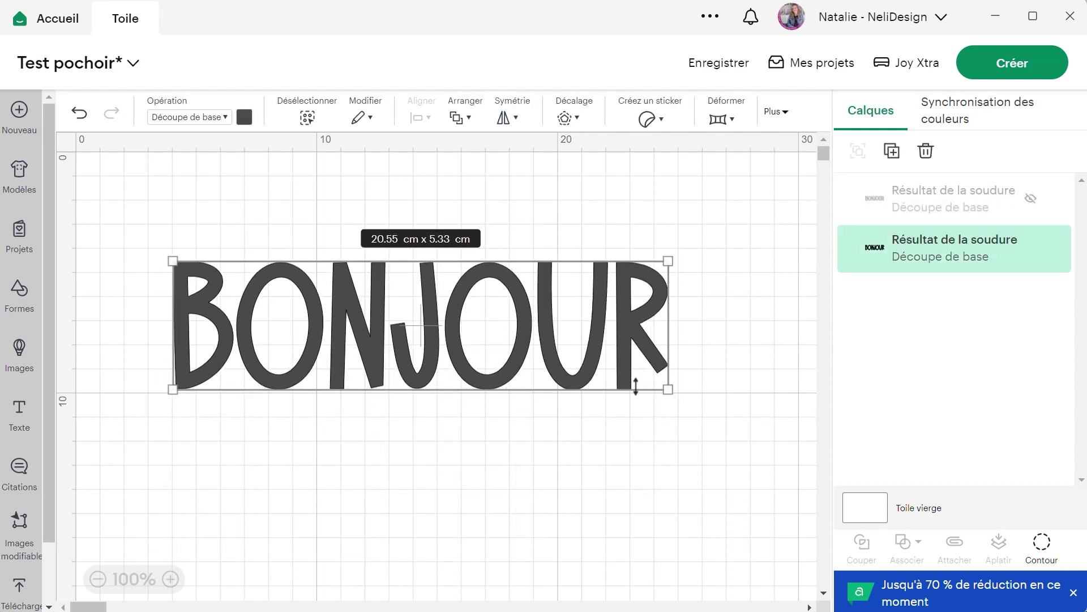
Check the contours of the visible BONJOUR, and enlarge it to about 25.18 × 6.53 cm in the middle of the canvas
click(1042, 546)
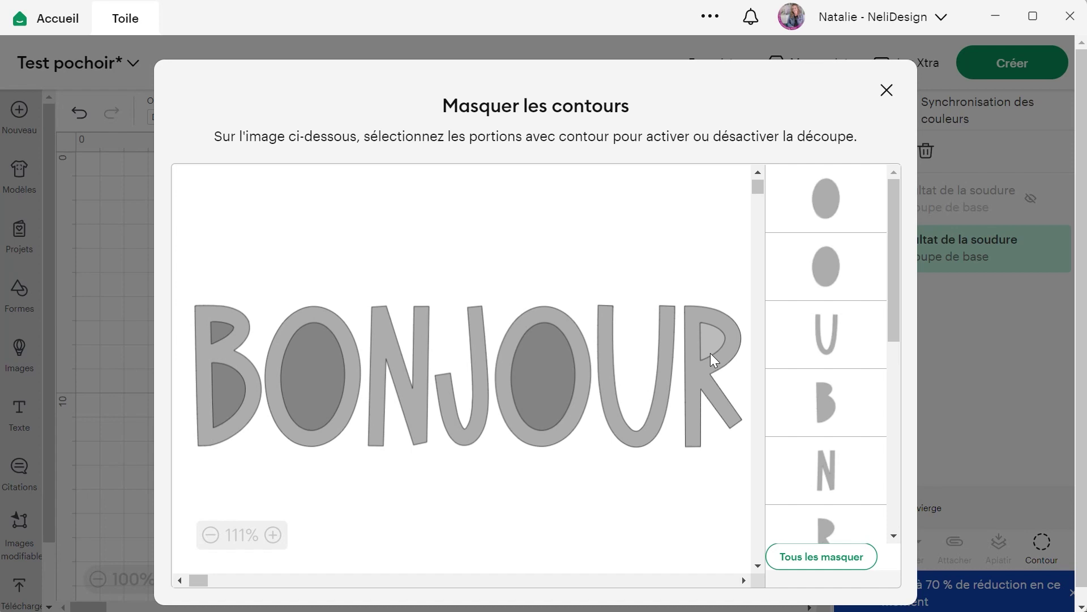
click(887, 90)
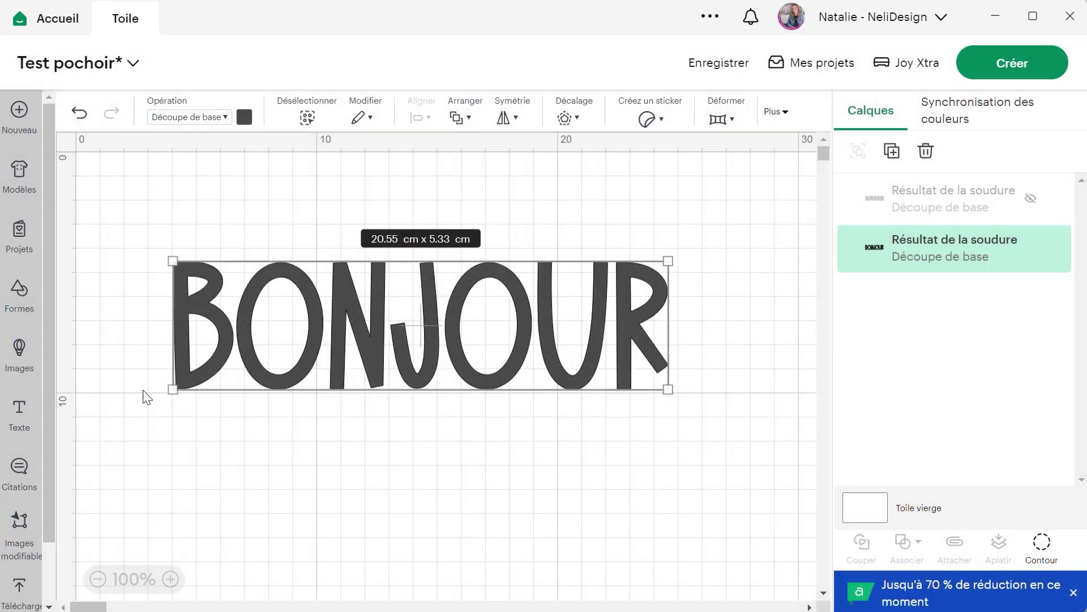
drag(669, 390, 607, 430)
drag(527, 396, 461, 420)
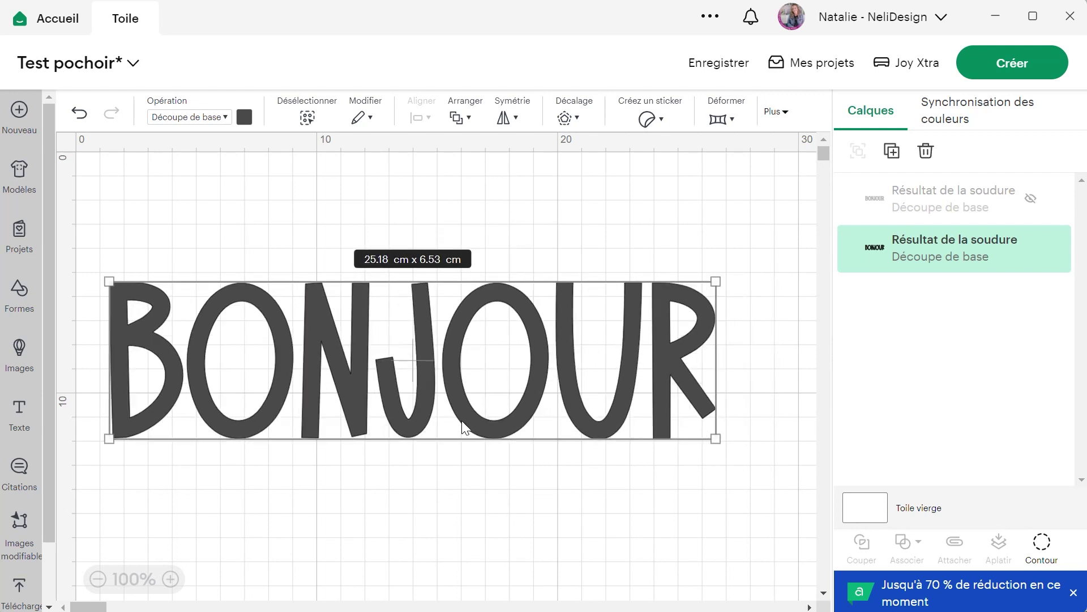
Insert a square shape and reshape it into a narrow bar of about 0.36 × 3.46 cm over the top of the B
click(21, 299)
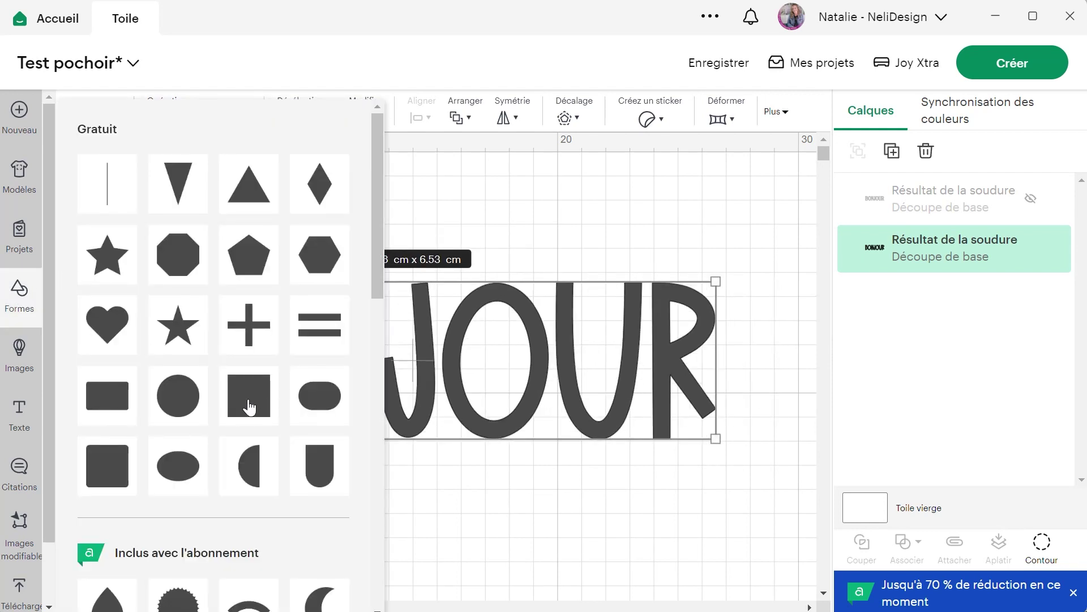
click(250, 407)
drag(210, 237, 134, 245)
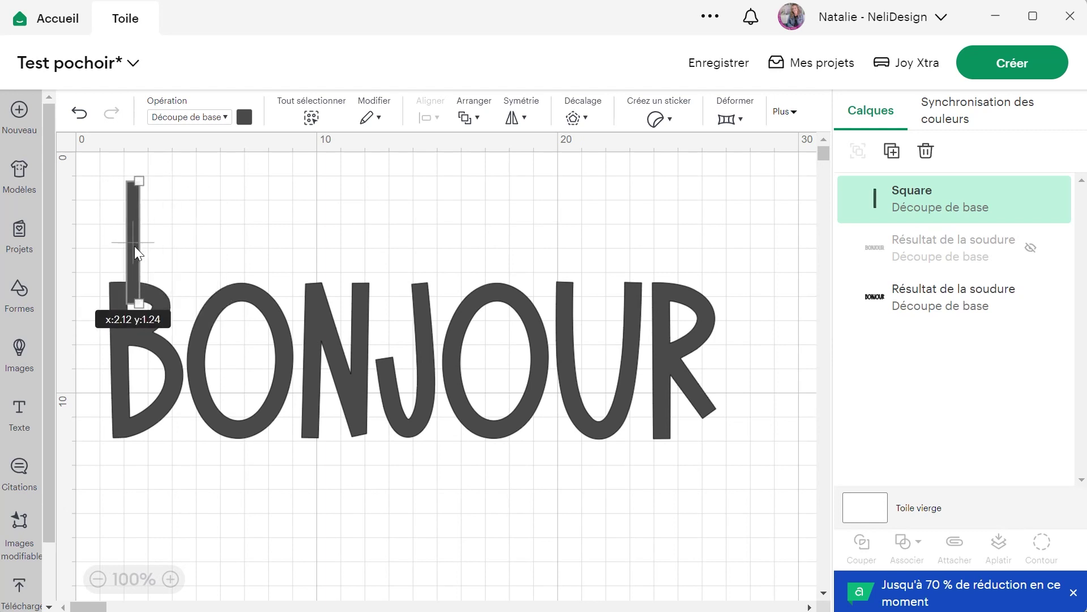
drag(139, 179, 133, 213)
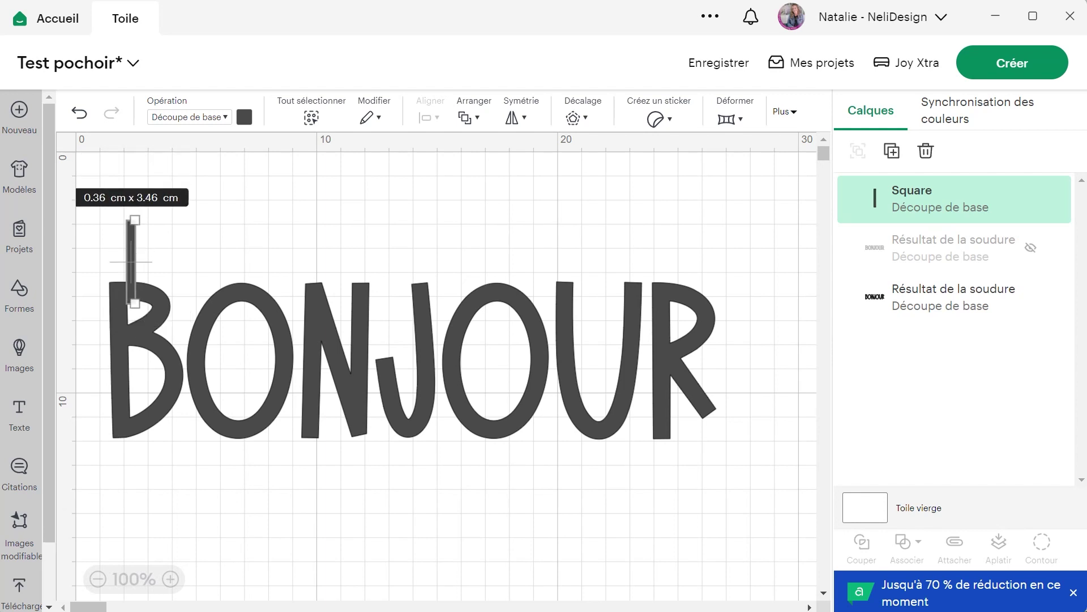
Shrink the bar to about 0.34 × 3.25 cm and align it across the top of the B beside its stem
click(170, 579)
click(170, 579)
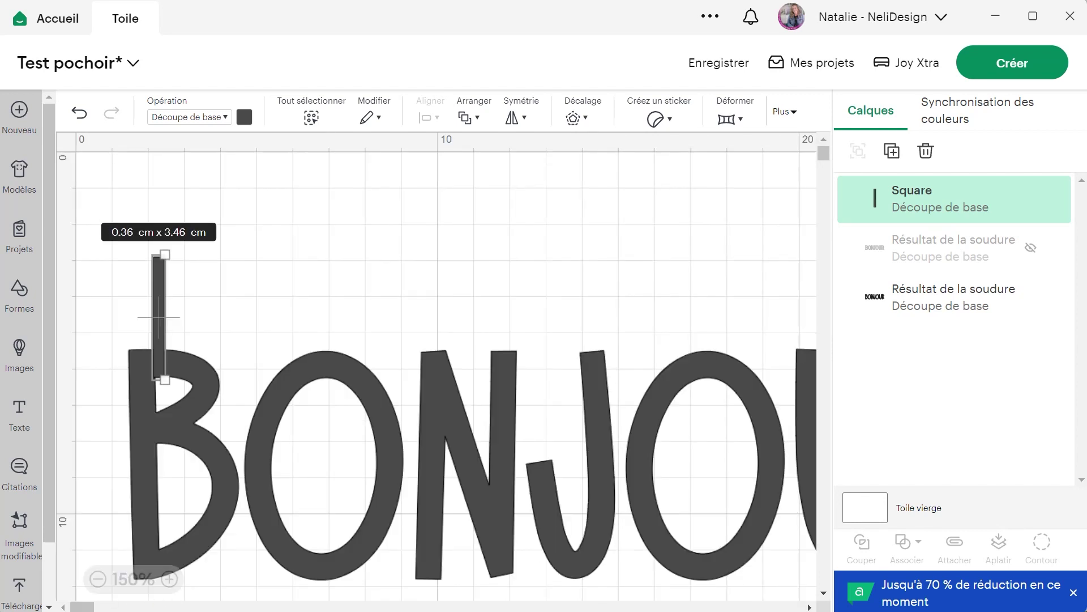
drag(163, 342, 166, 346)
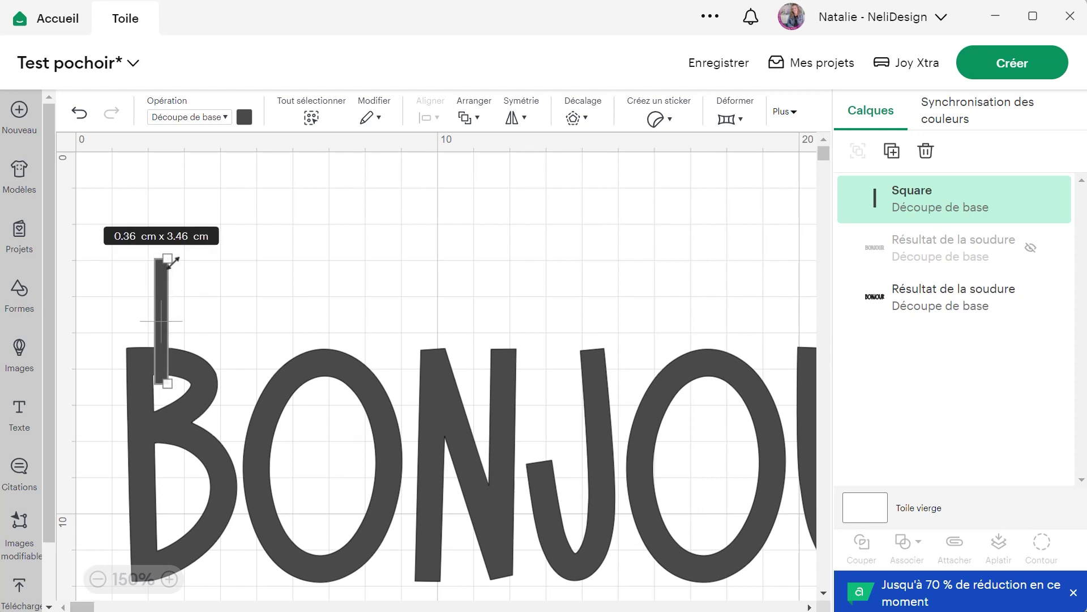
drag(167, 259, 160, 267)
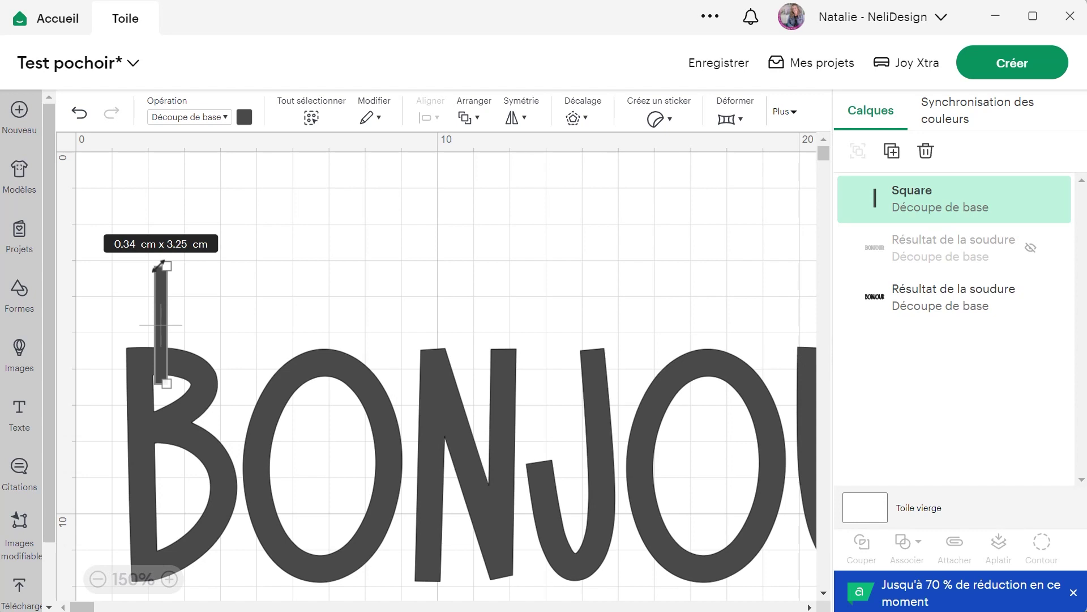
drag(160, 304, 159, 303)
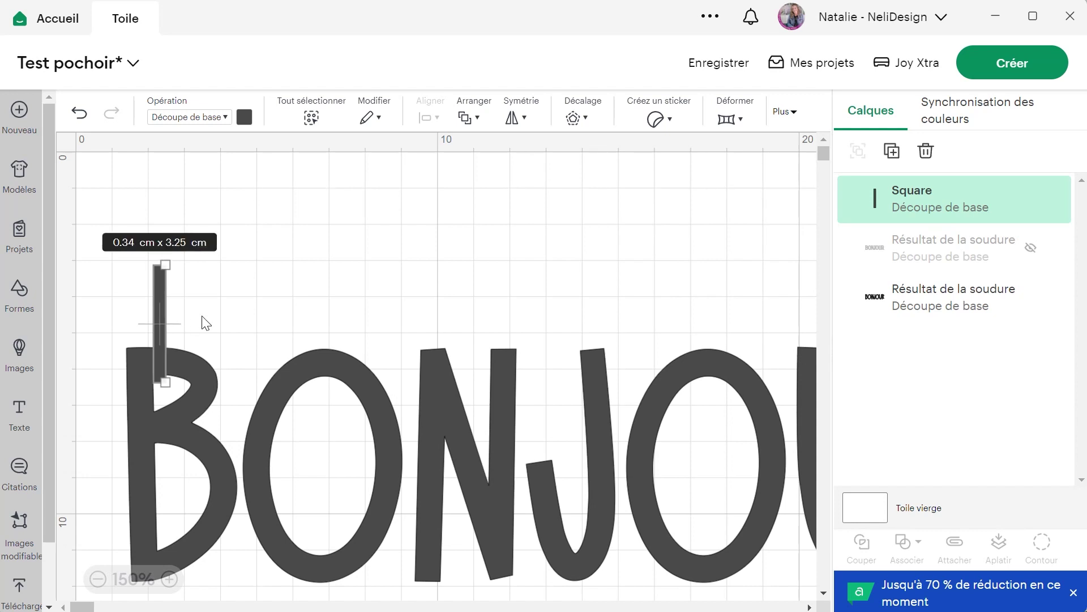
Duplicate the narrow bar seven times
click(893, 152)
click(893, 152)
click(893, 152)
click(894, 151)
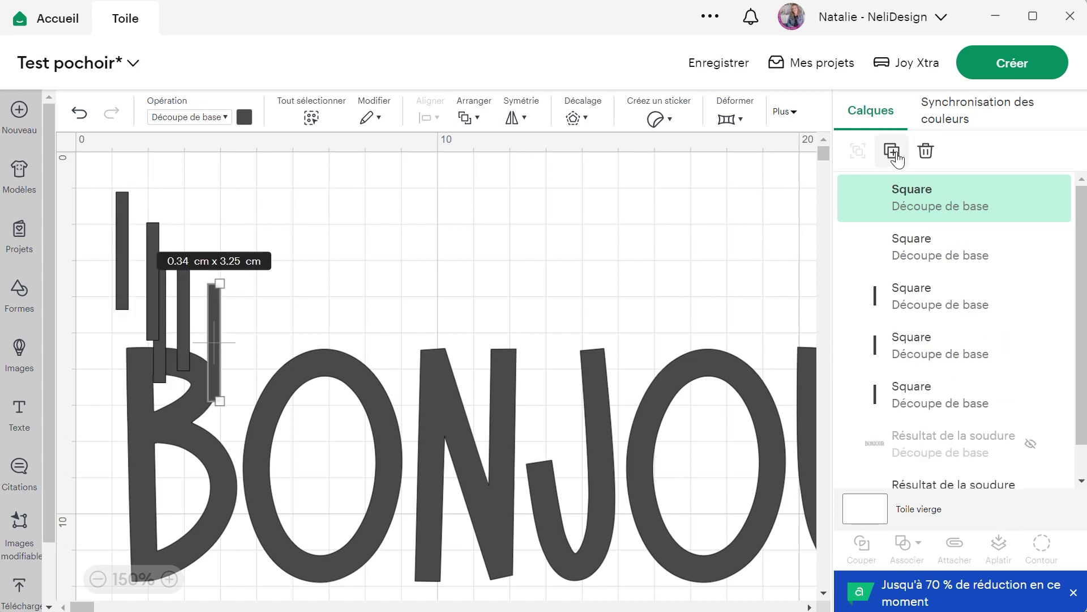
click(893, 152)
click(893, 152)
click(893, 152)
Spread three of the bar copies above the word and place another across the bottom of the B
drag(311, 396, 343, 211)
drag(277, 375, 288, 243)
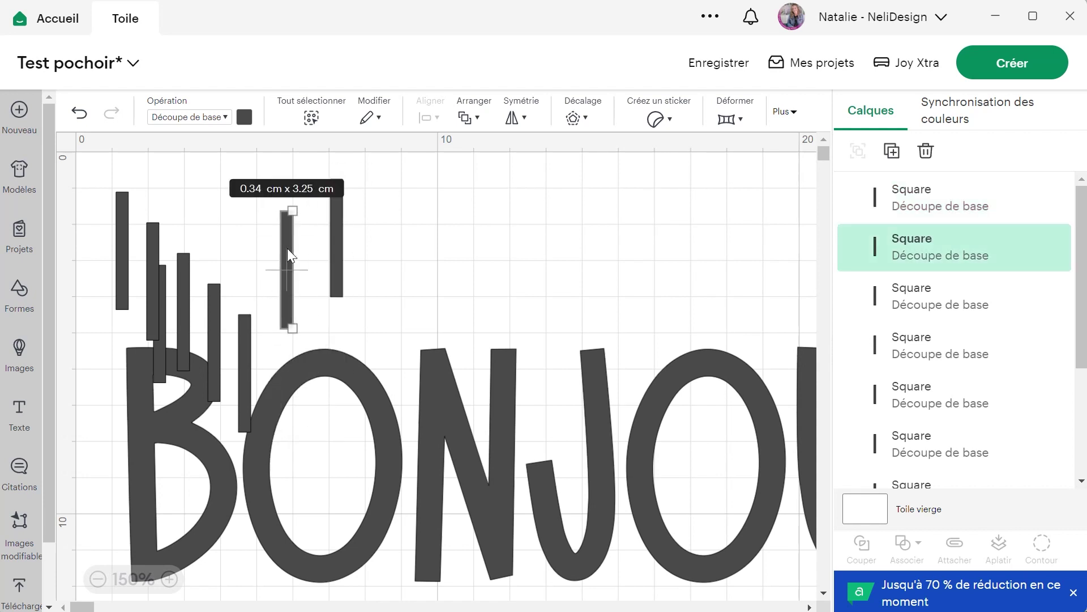
drag(240, 339, 244, 192)
drag(209, 318, 169, 578)
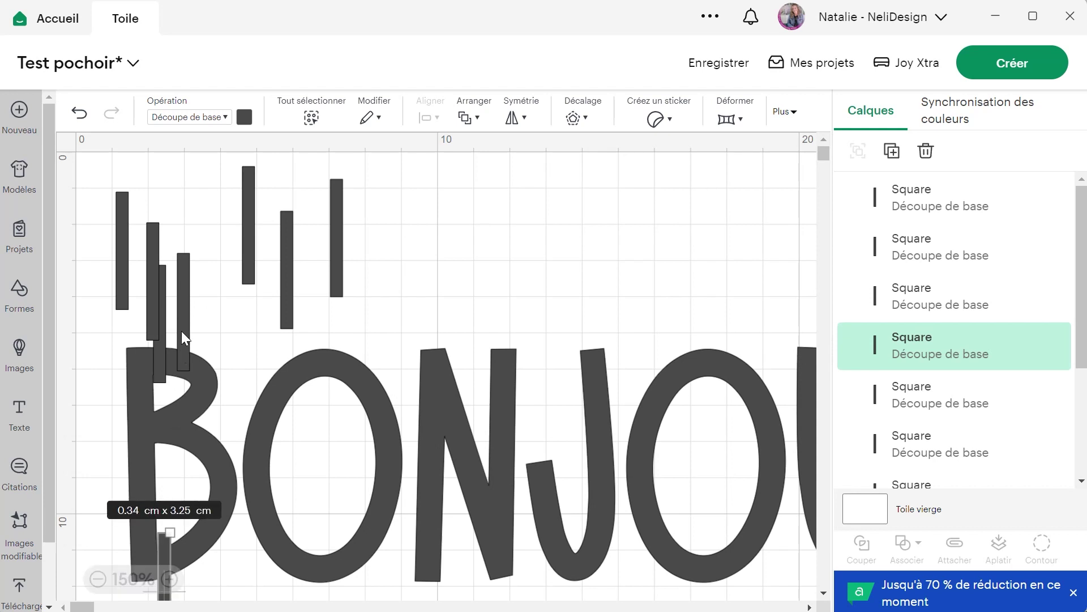
Place two bar copies across the top and bottom of the first O and align them on the same vertical axis
drag(160, 344, 326, 413)
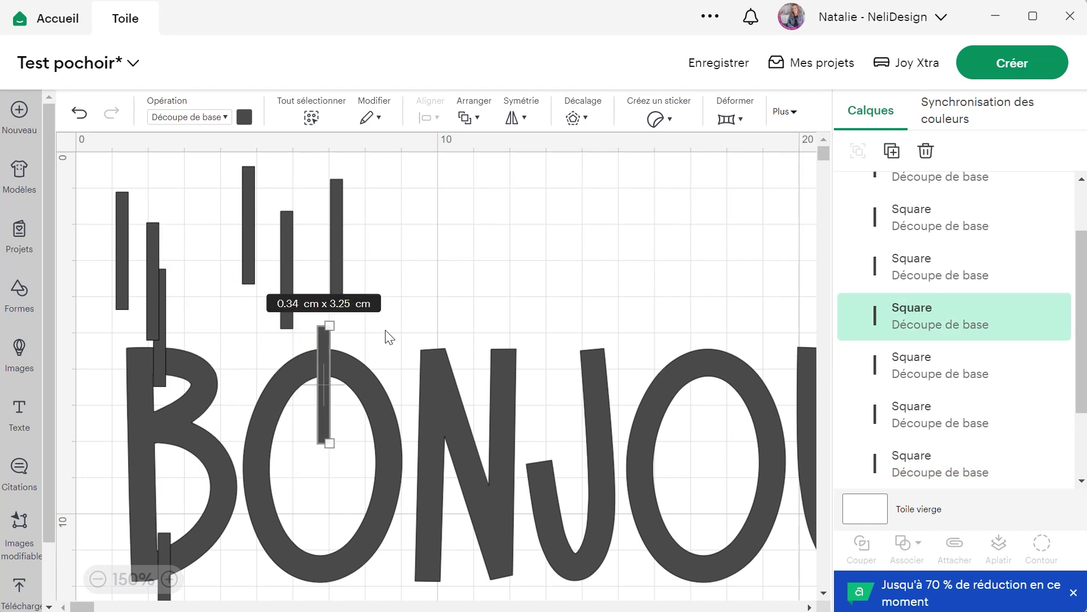
drag(341, 247, 328, 561)
shift+click(327, 422)
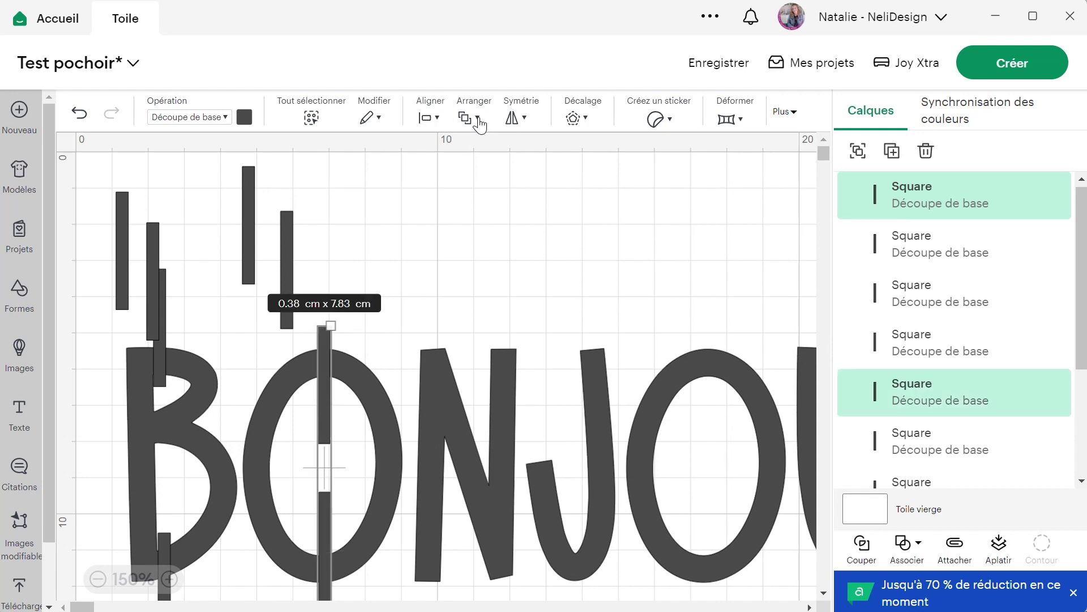
click(436, 120)
click(445, 210)
click(417, 248)
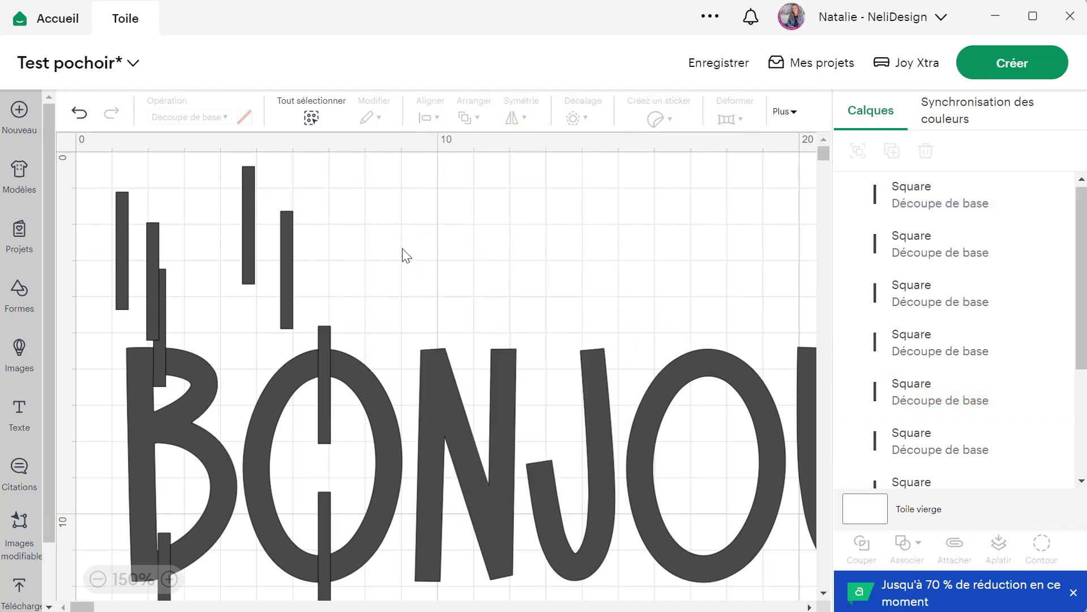
Duplicate the two aligned bars of the first O and place the copies across the top and bottom of the second O
mouse_move(286, 259)
mouse_down()
mouse_move(550, 300)
mouse_move(594, 546)
mouse_move(576, 558)
mouse_move(578, 525)
mouse_move(443, 423)
mouse_move(524, 389)
mouse_move(712, 364)
mouse_move(393, 215)
mouse_up()
click(326, 367)
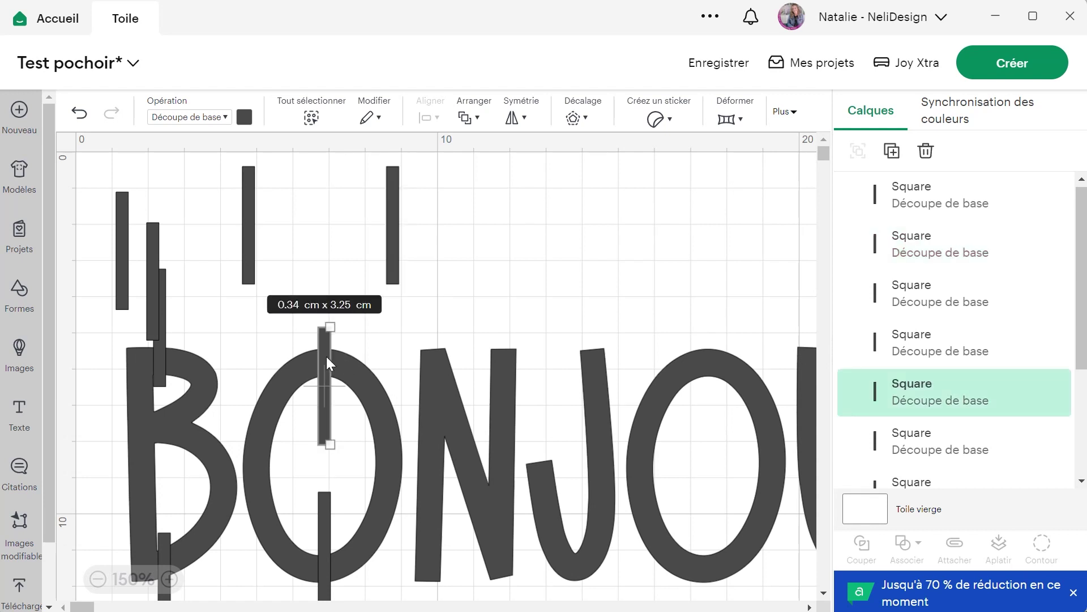
key(Escape)
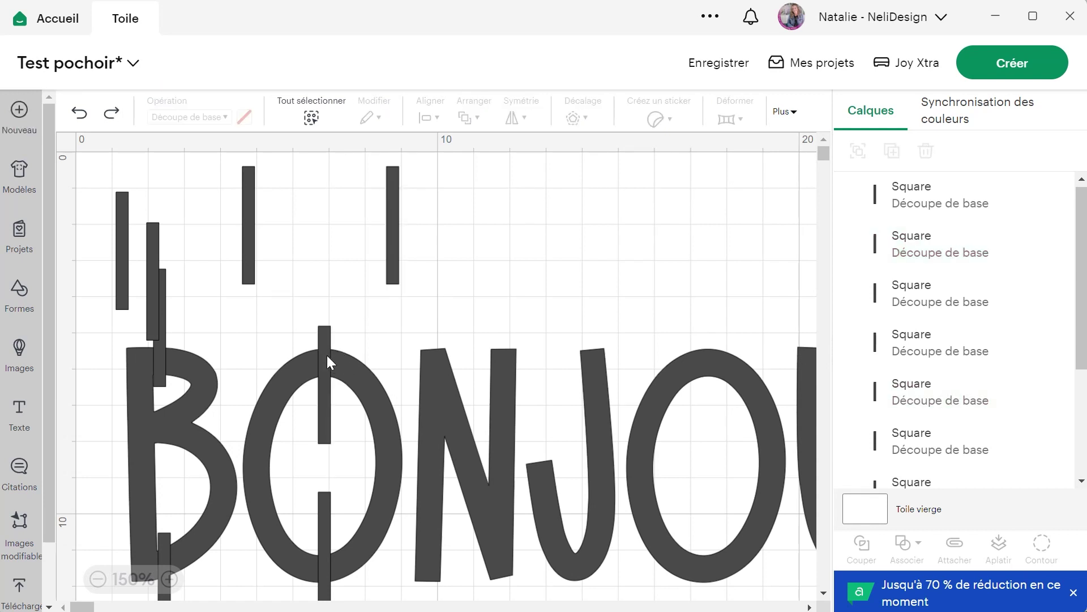
click(328, 355)
key(Escape)
click(323, 375)
shift+click(322, 519)
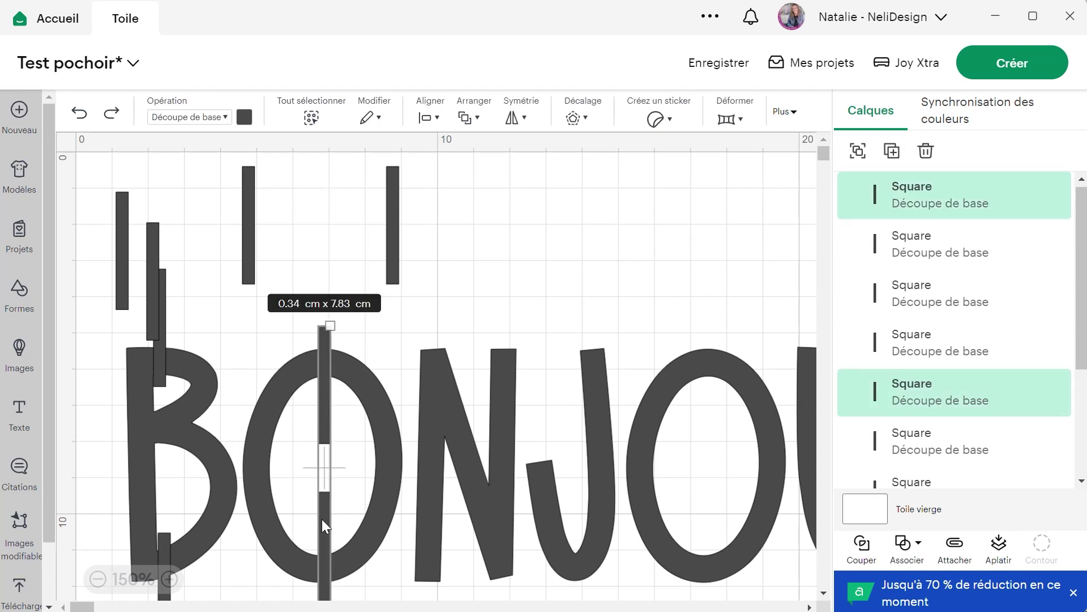
click(893, 151)
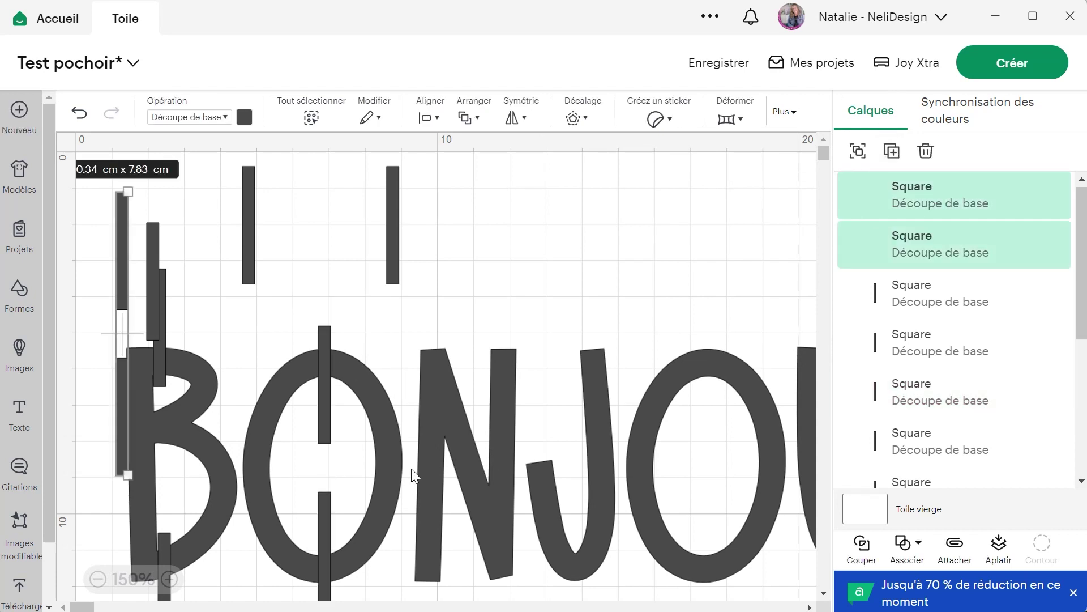
drag(124, 273, 709, 399)
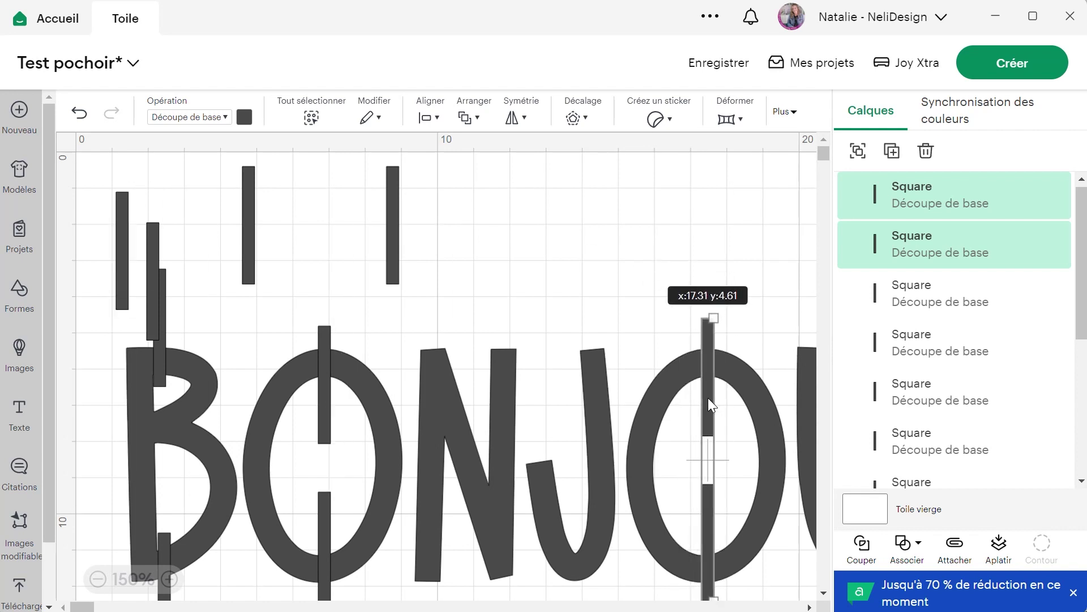
Place a spare bar tilted along the leg of the R and delete the leftover bars above the word
click(98, 578)
click(98, 578)
drag(285, 212, 779, 388)
drag(782, 435, 709, 389)
drag(232, 218, 97, 161)
click(926, 151)
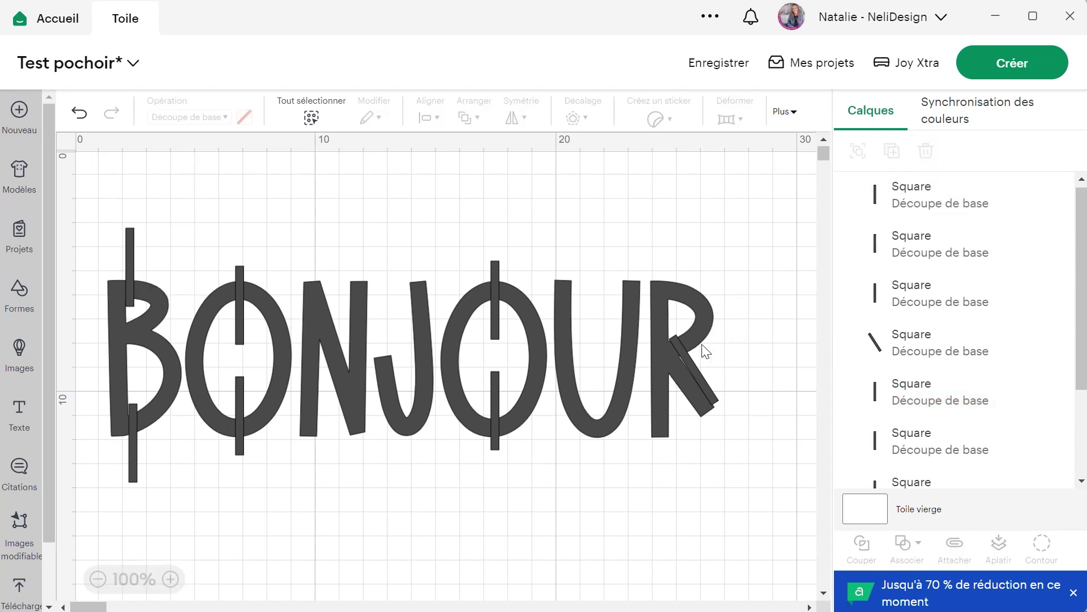
Fine-tune the position and tilt of the bar so it crosses the R where its bowl meets the leg
scroll(704, 351, up, 8)
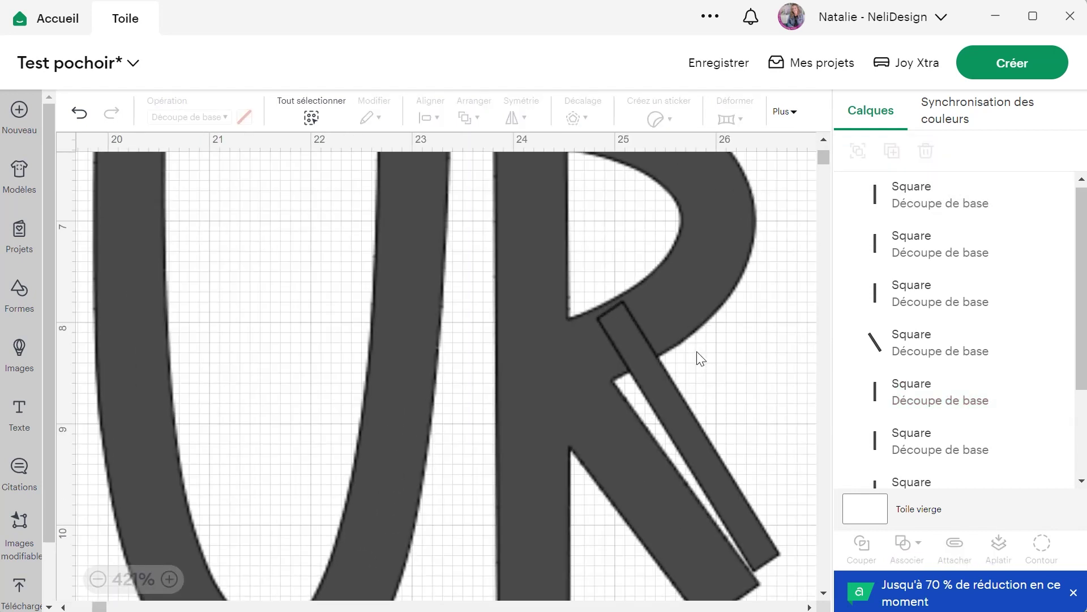
click(796, 572)
drag(803, 572, 807, 573)
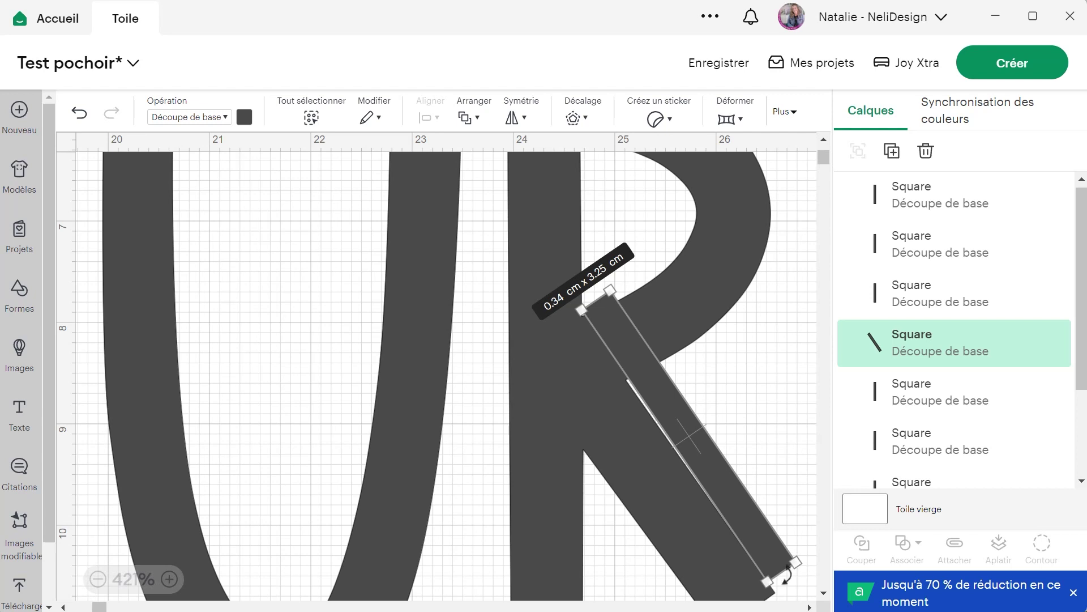
drag(807, 570, 747, 578)
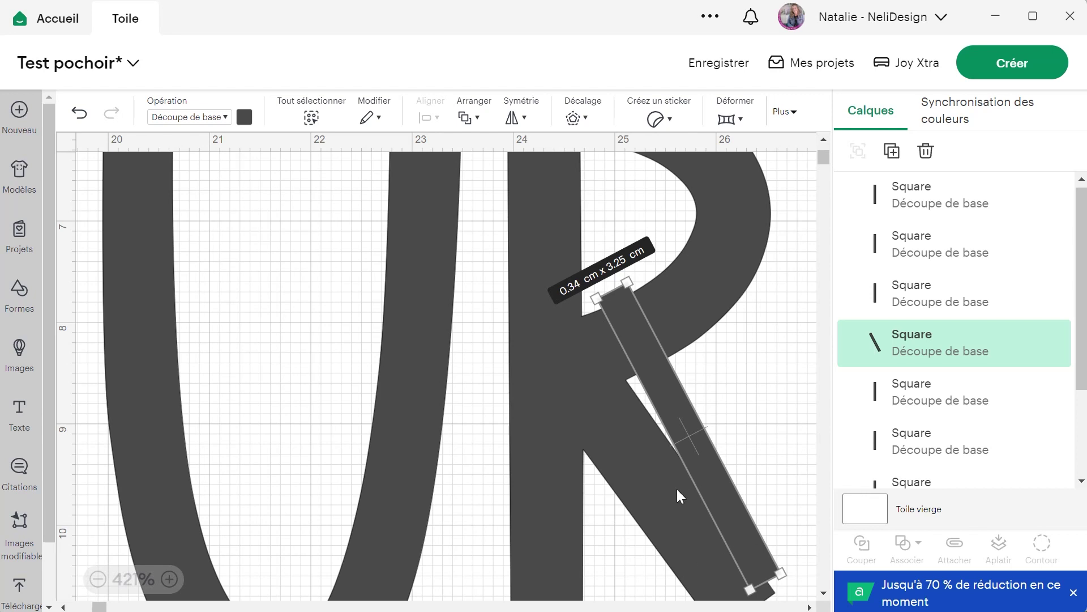
Shorten the tilted bar on the R to about 1.31 cm and adjust its angle so it covers the joint between bowl and leg
drag(793, 578, 700, 410)
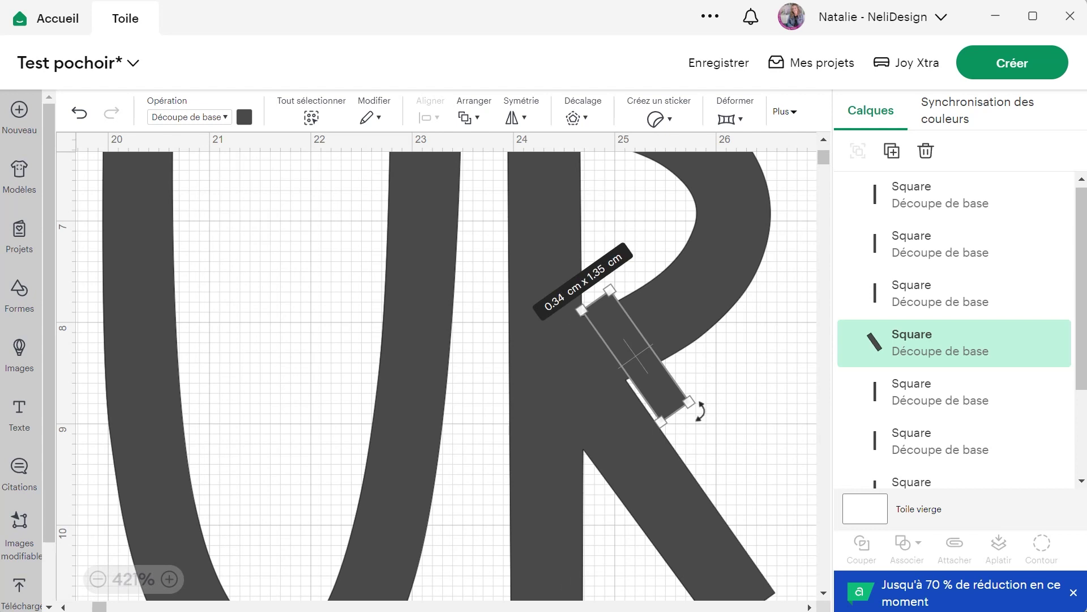
click(789, 388)
click(594, 303)
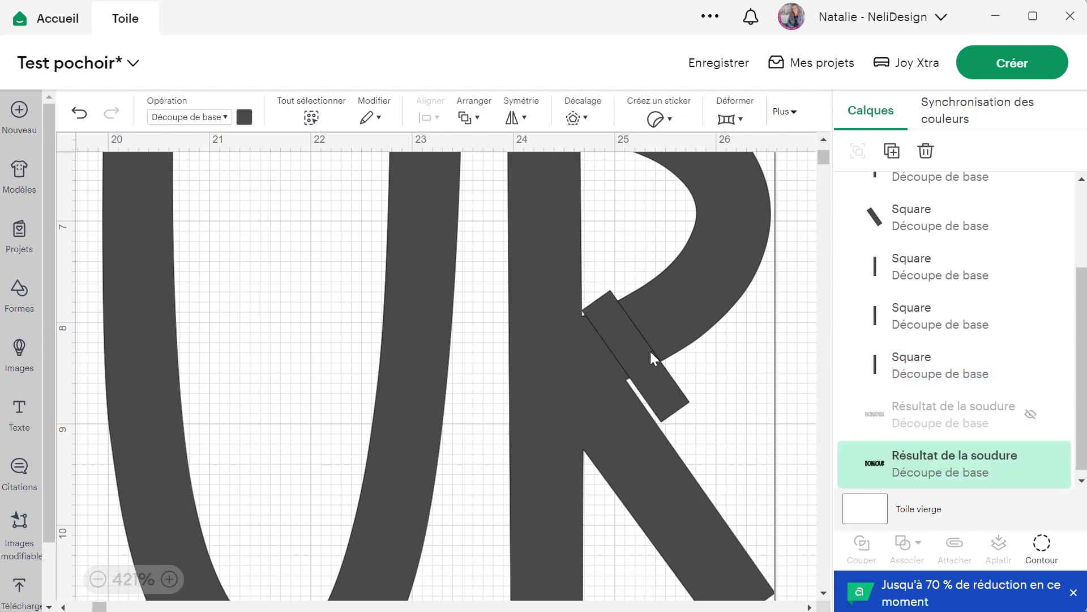
click(780, 434)
click(671, 396)
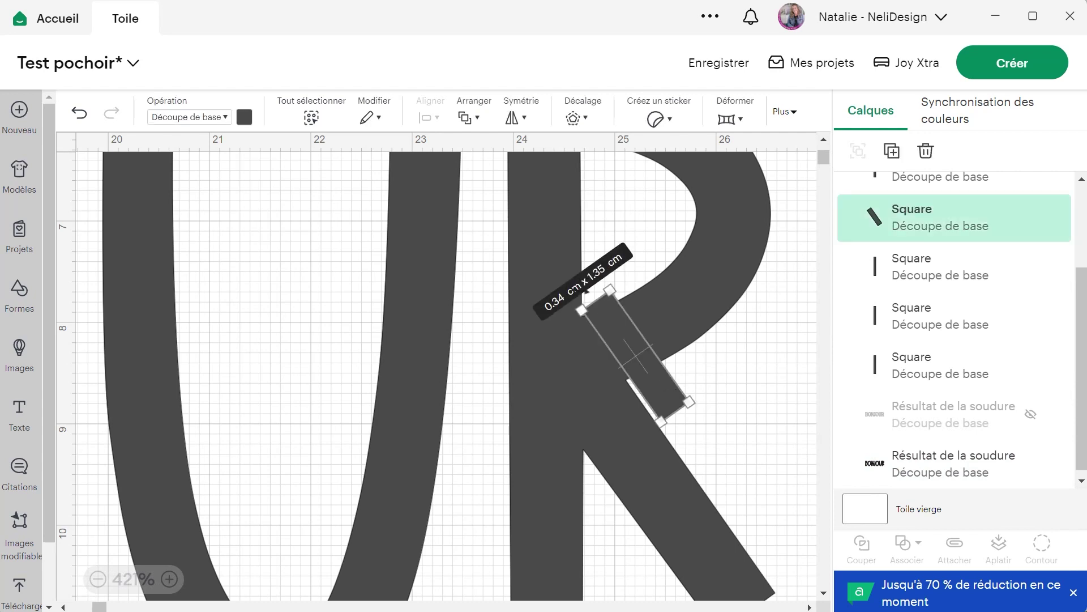
drag(592, 306, 601, 307)
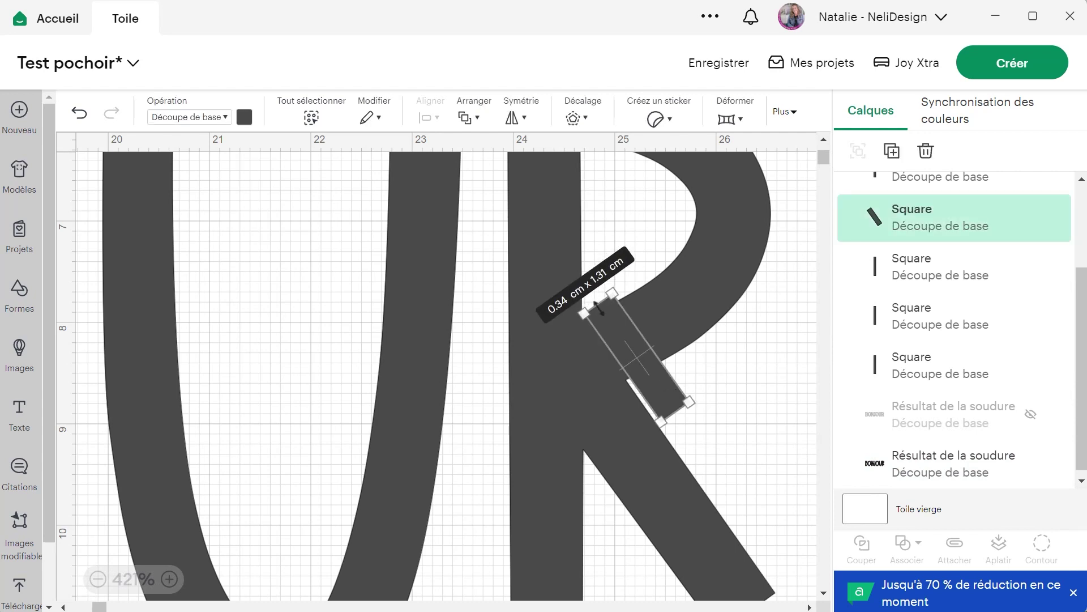
Slightly rotate the upper bar of the B so it follows the inner edge of the letter's stem
scroll(274, 310, down, 5)
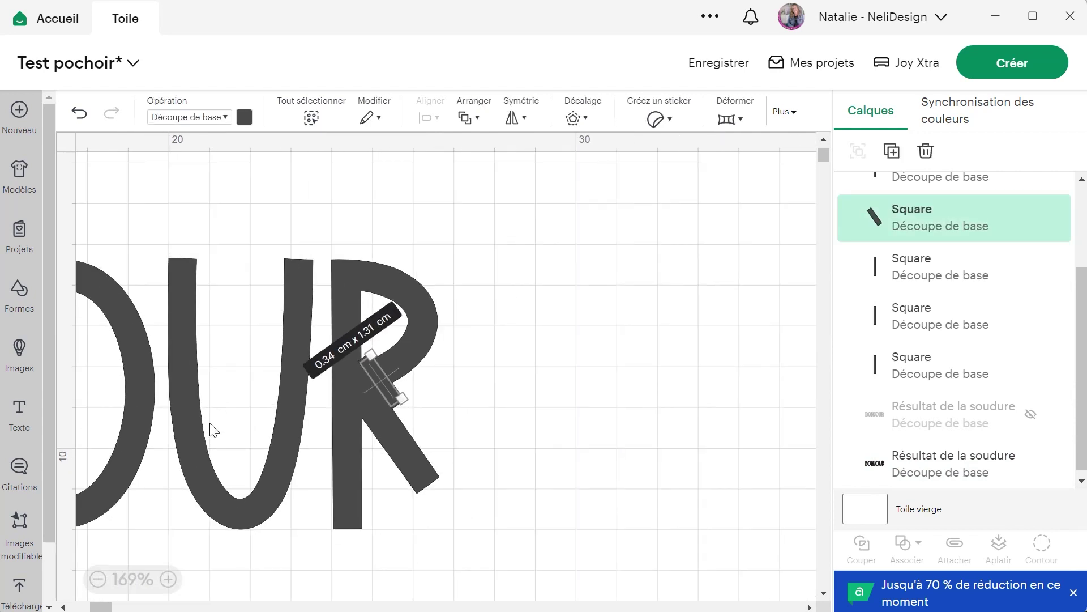
drag(96, 606, 76, 607)
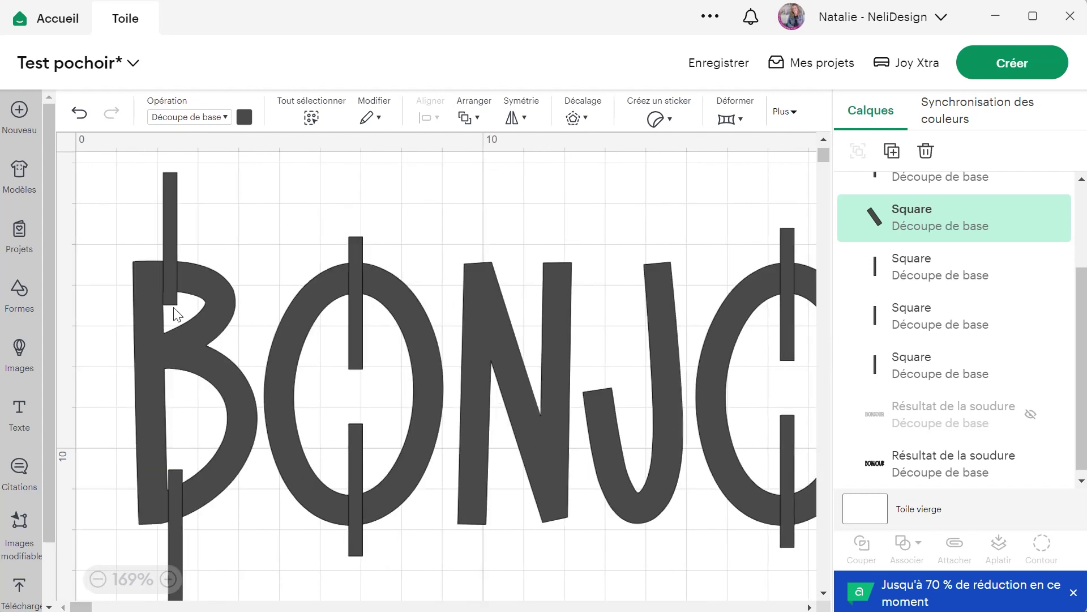
scroll(174, 310, up, 8)
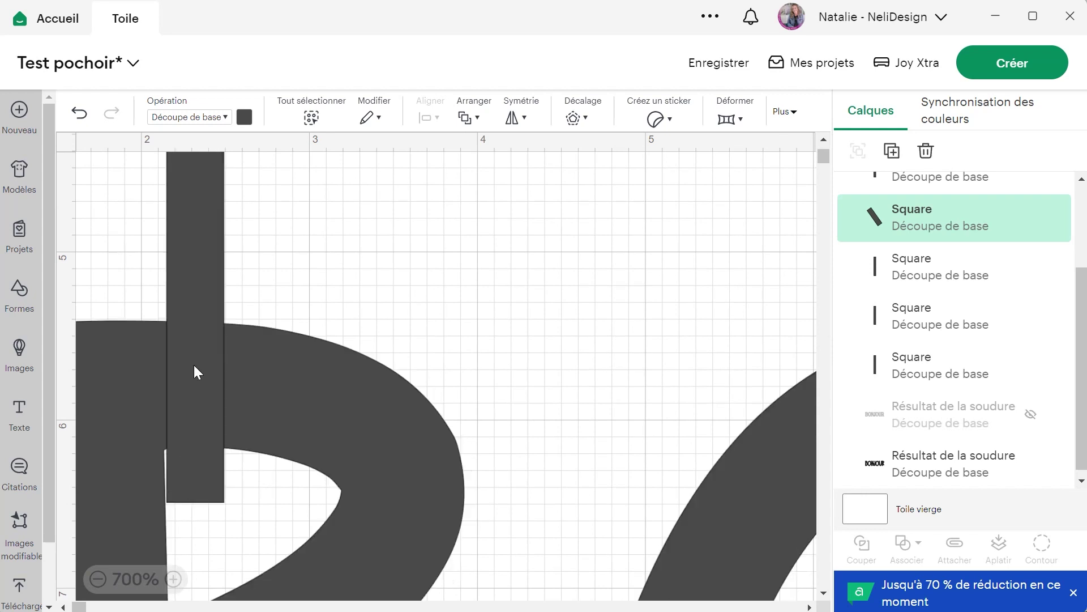
click(192, 345)
drag(240, 508, 236, 515)
drag(239, 514, 237, 509)
Slightly rotate the lower bar of the B to follow the slant of the letter's stem
scroll(300, 427, down, 15)
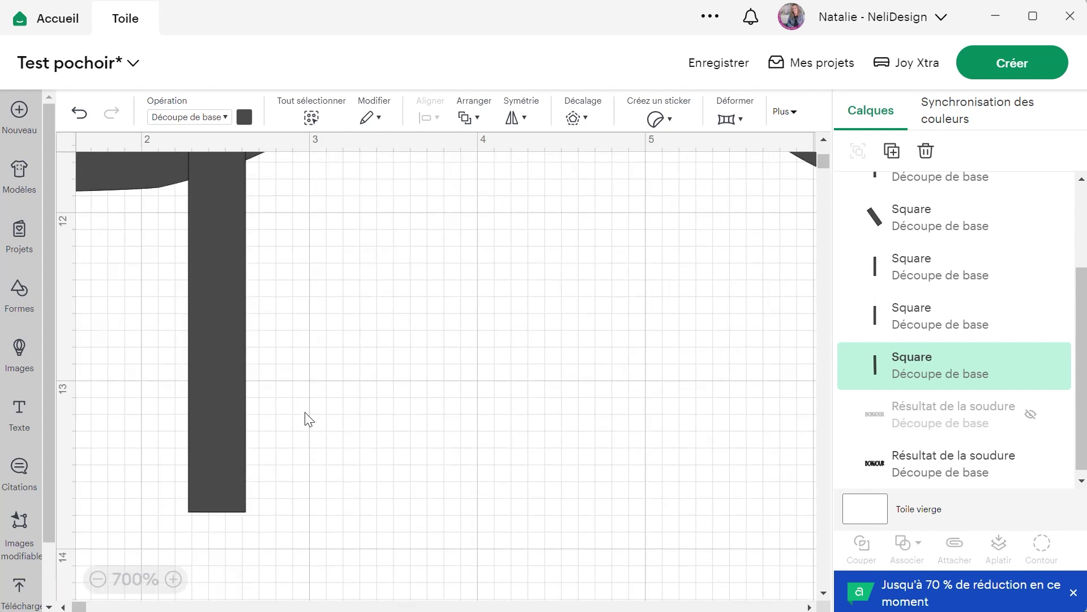
click(227, 440)
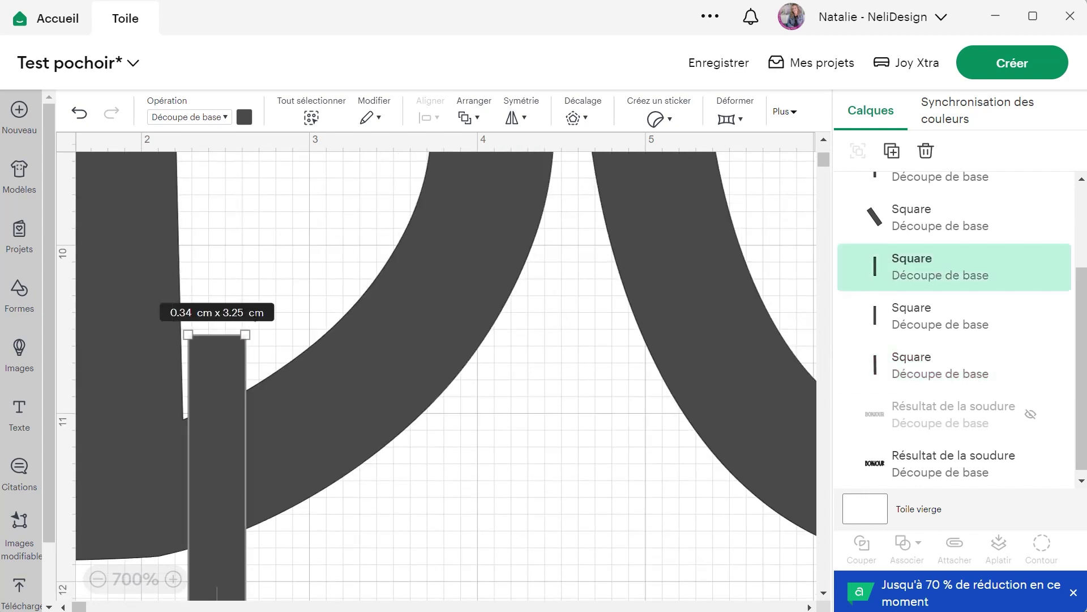
drag(253, 343, 259, 334)
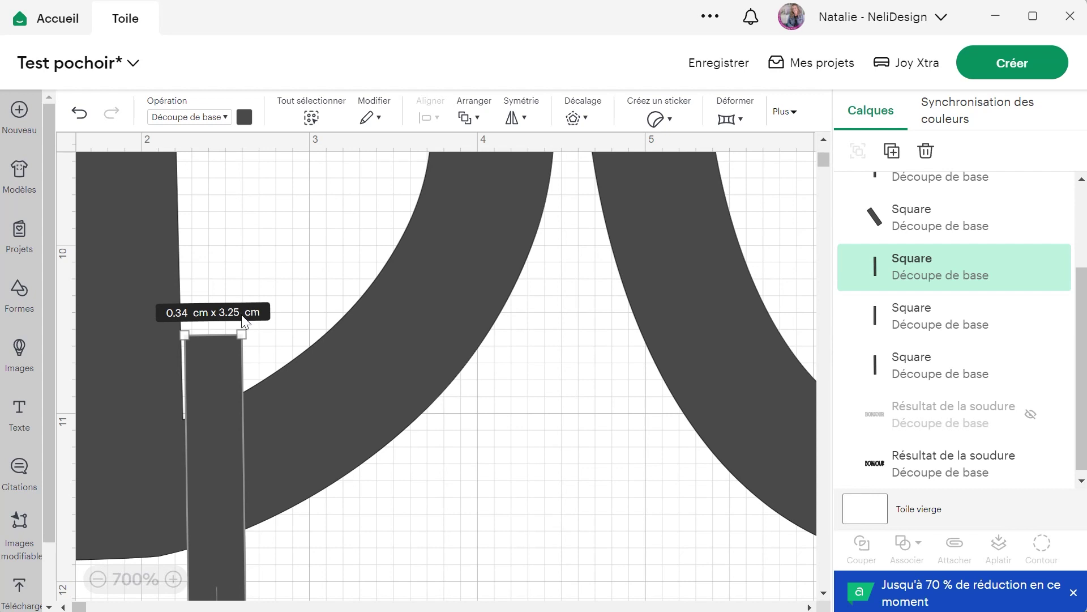
Subtract all the bars from the word BONJOUR with Retirer and move the cut-out word slightly lower on the canvas
scroll(244, 318, down, 10)
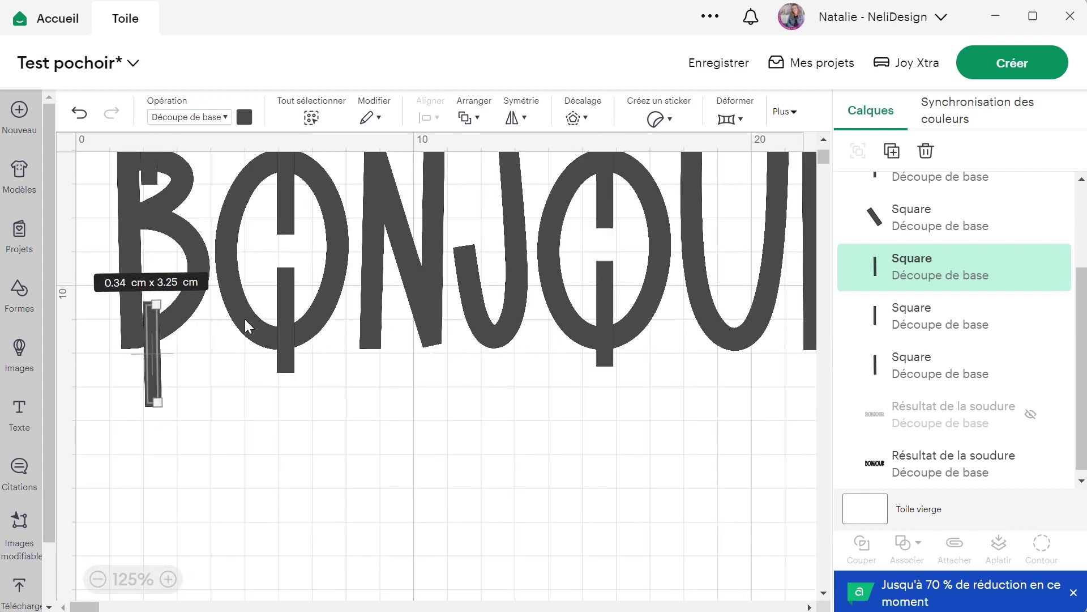
click(311, 118)
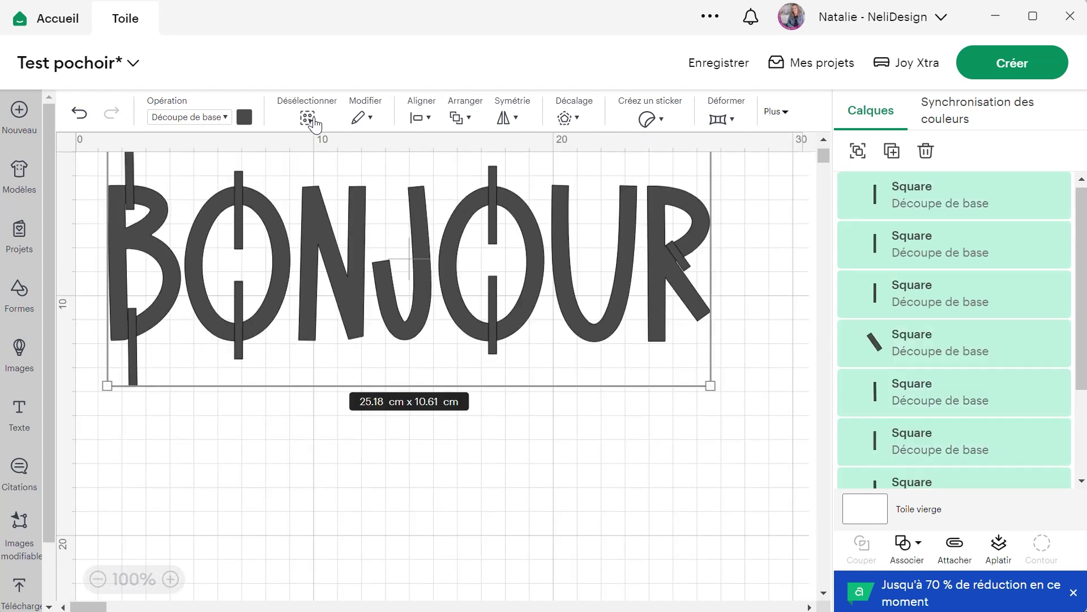
click(912, 545)
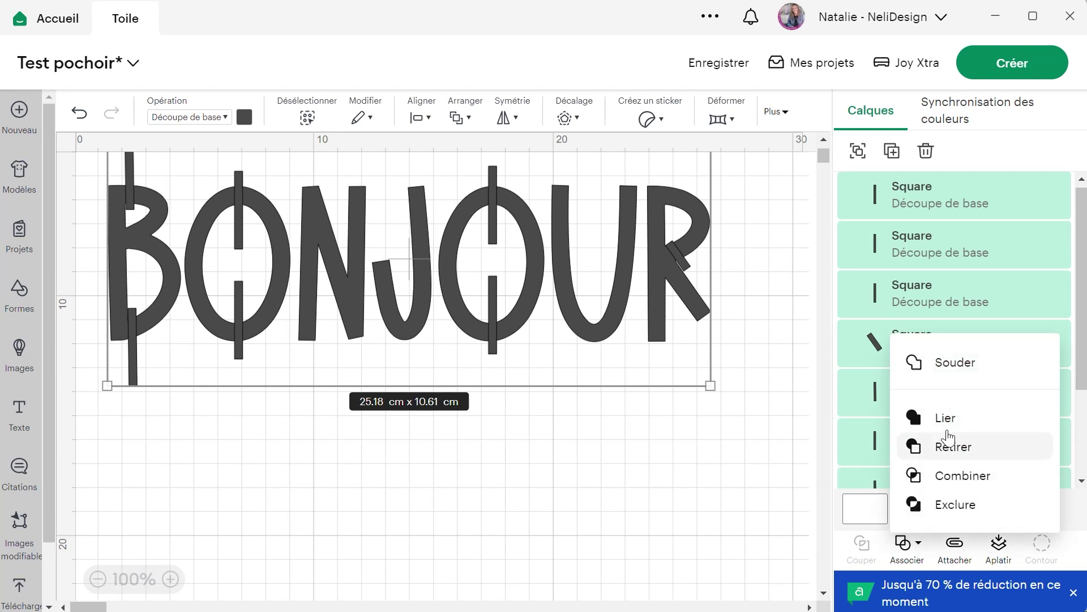
click(972, 450)
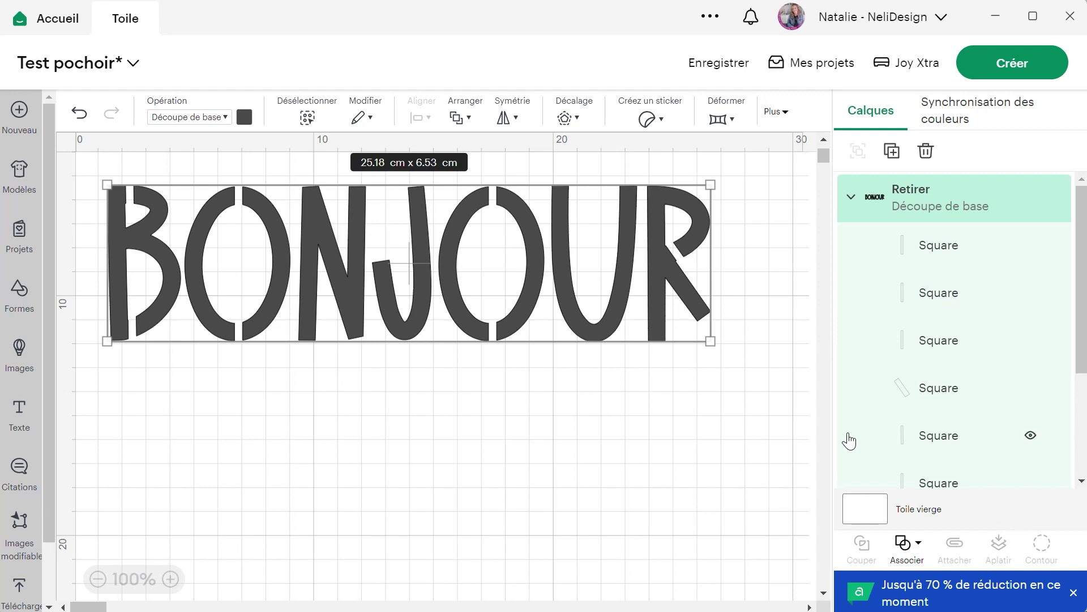
drag(626, 311, 638, 351)
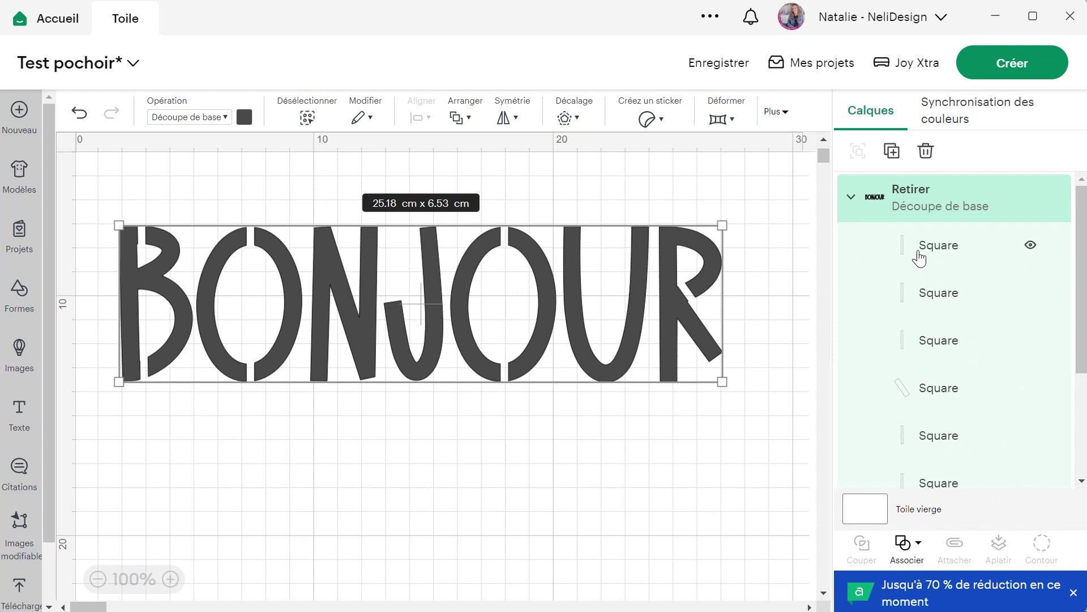
Duplicate the subtracted BONJOUR group, place the copy below the original and hide it as an editable backup
scroll(928, 352, down, 3)
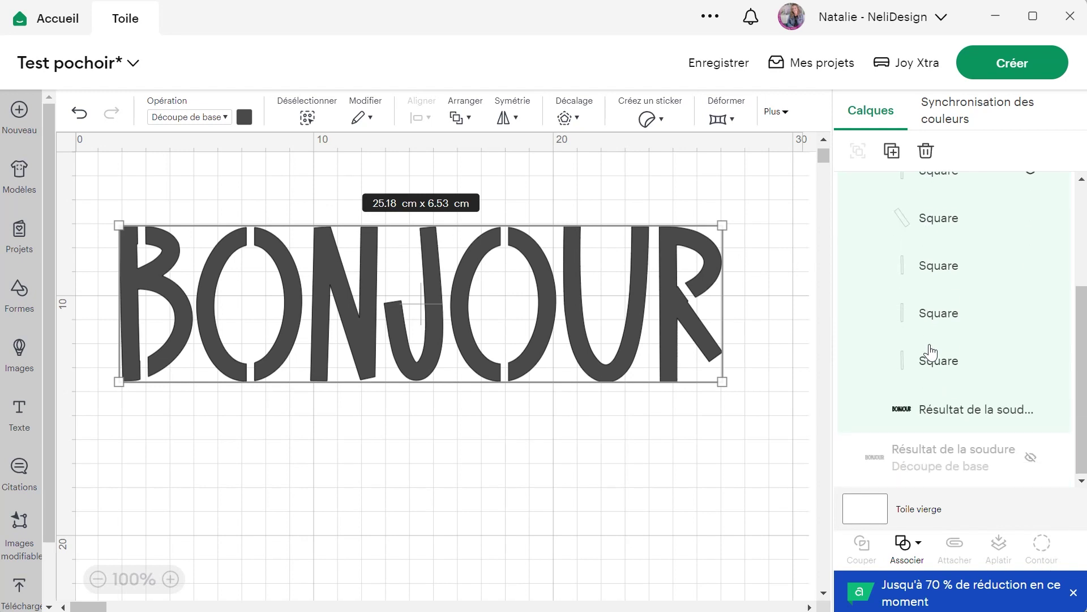
scroll(929, 408, up, 3)
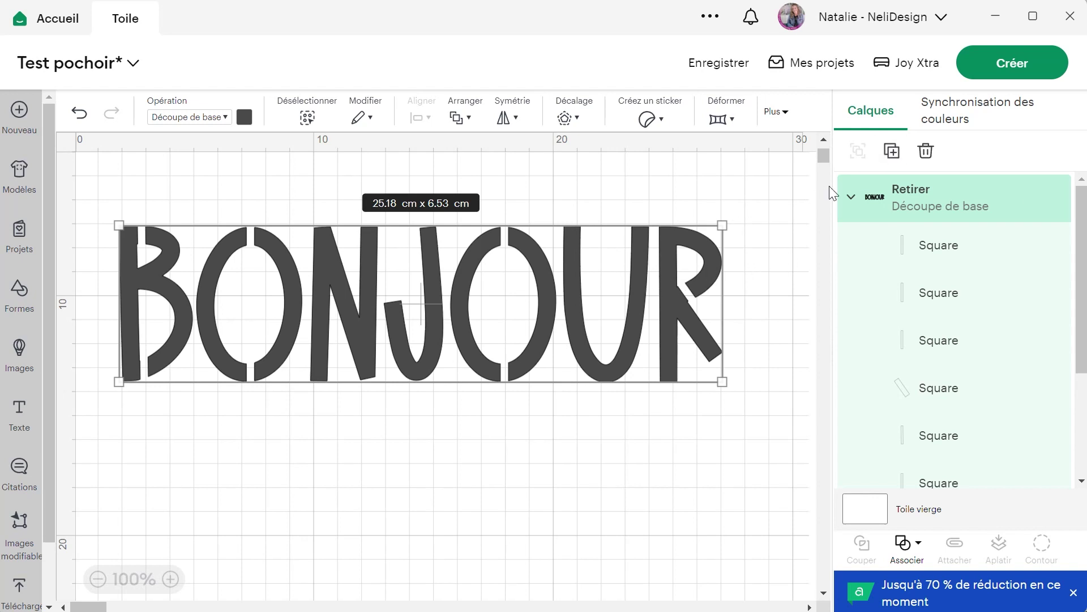
click(892, 150)
drag(609, 278, 617, 534)
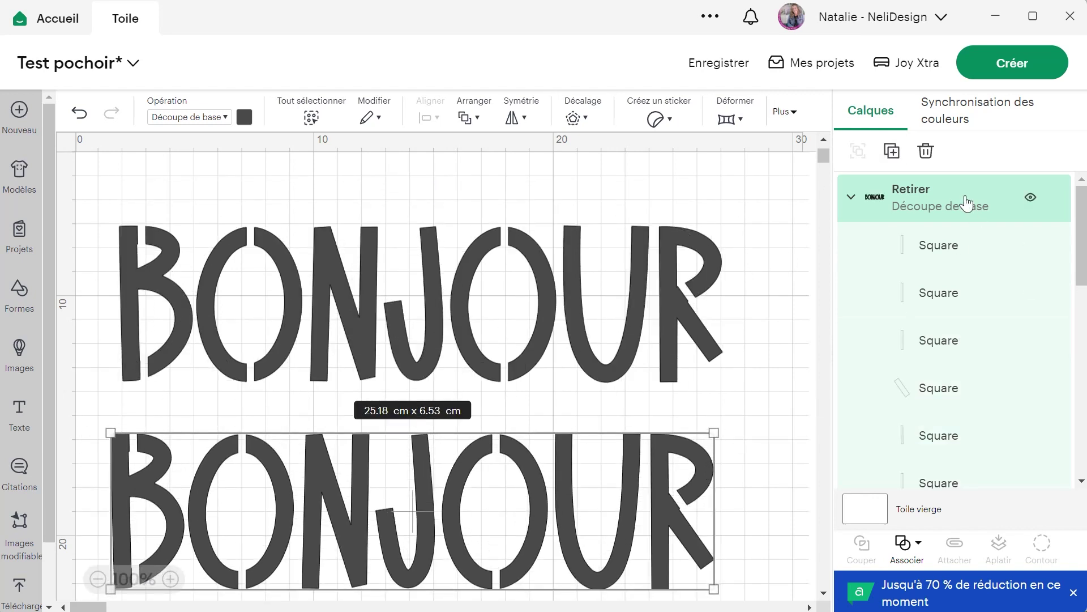
click(1032, 198)
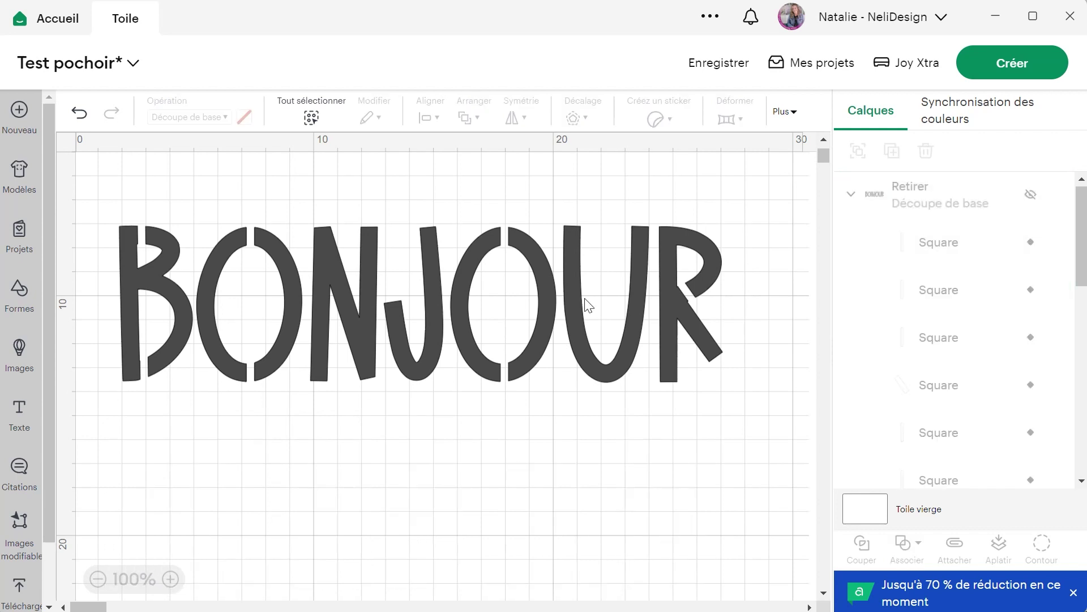
Collapse the hidden backup group and merge the visible subtracted word into a single layer with Fusionner les calques
click(851, 194)
click(910, 241)
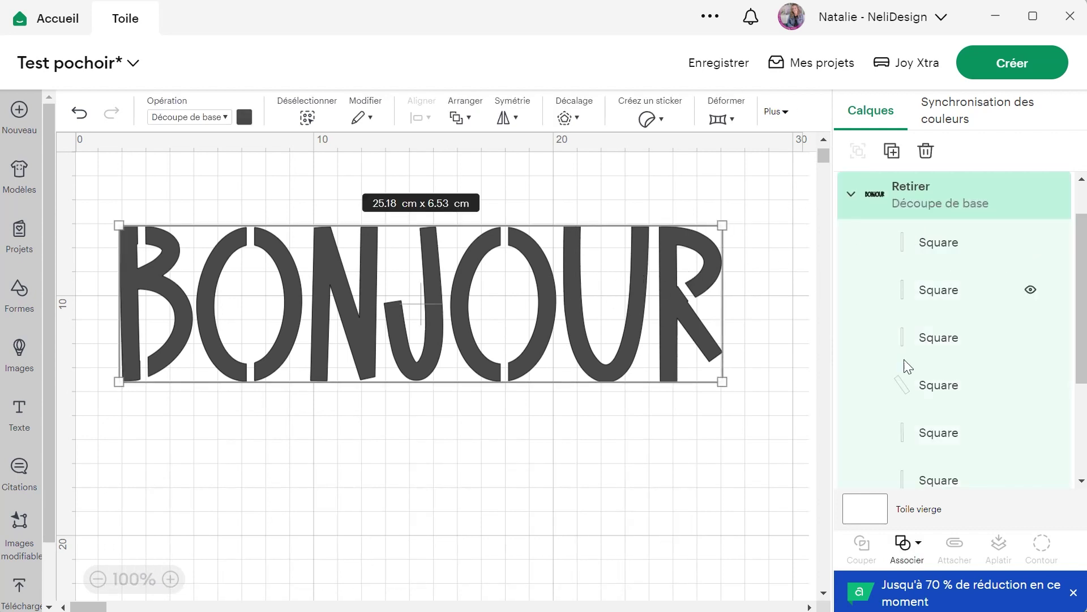
click(906, 543)
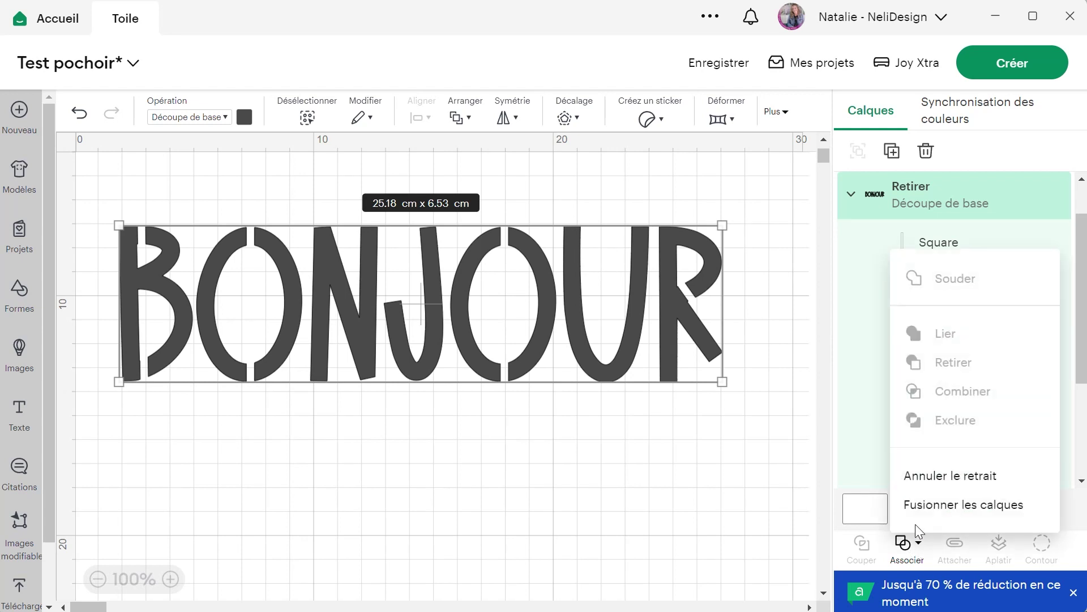
click(948, 505)
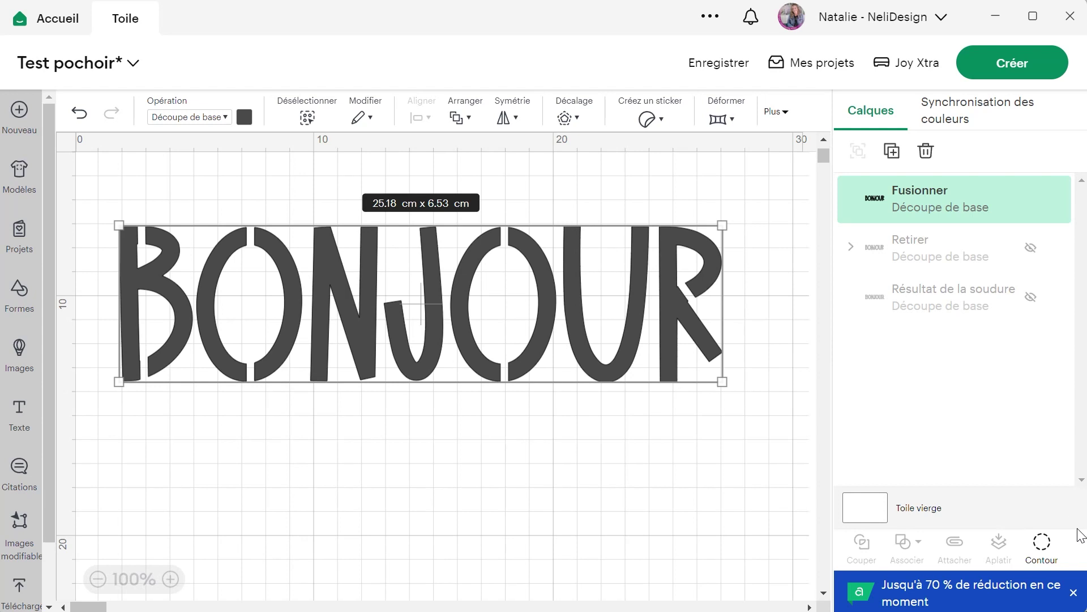
Examine the merged word's separate pieces with the Contour tool, leaving every contour active
click(1045, 548)
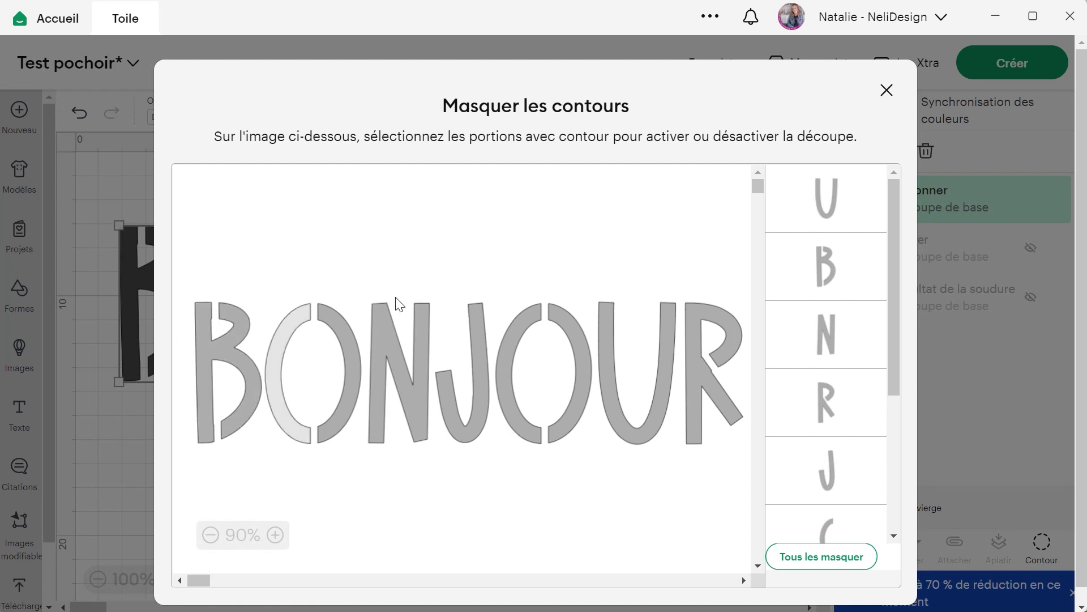
scroll(837, 453, down, 3)
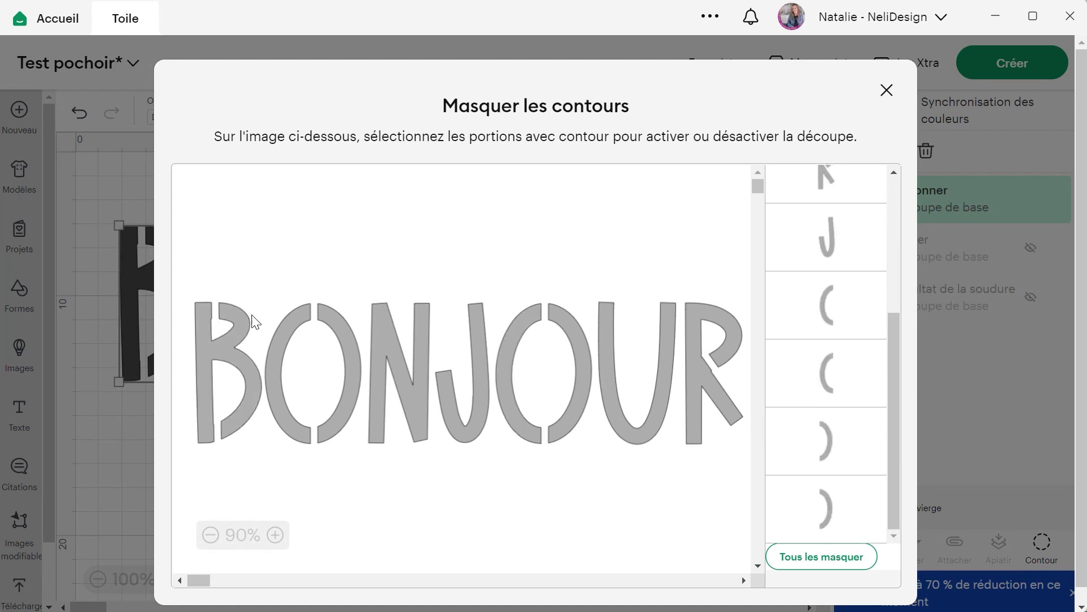
click(887, 91)
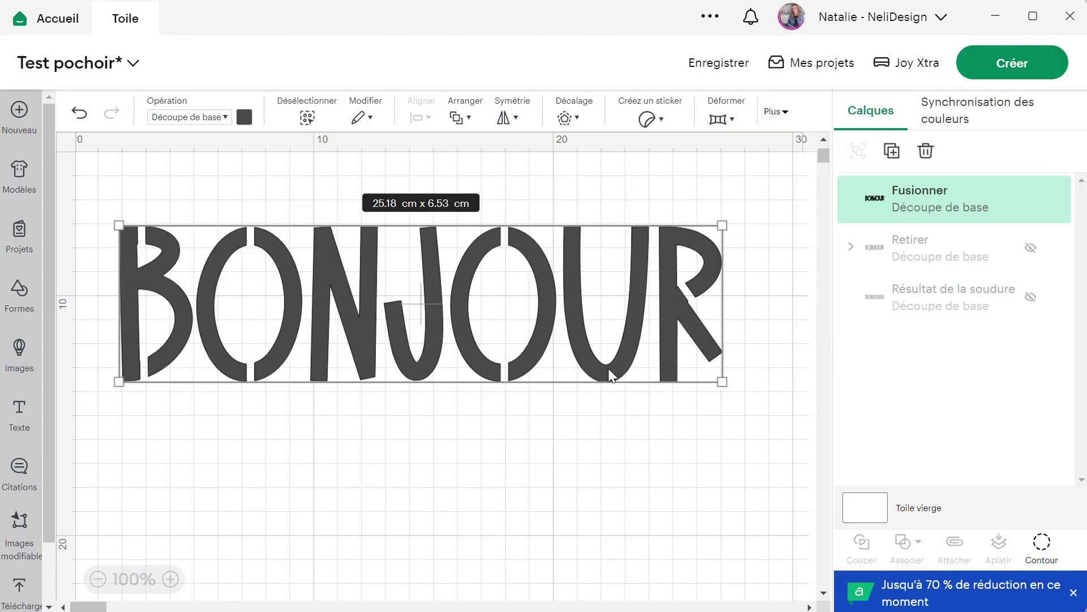